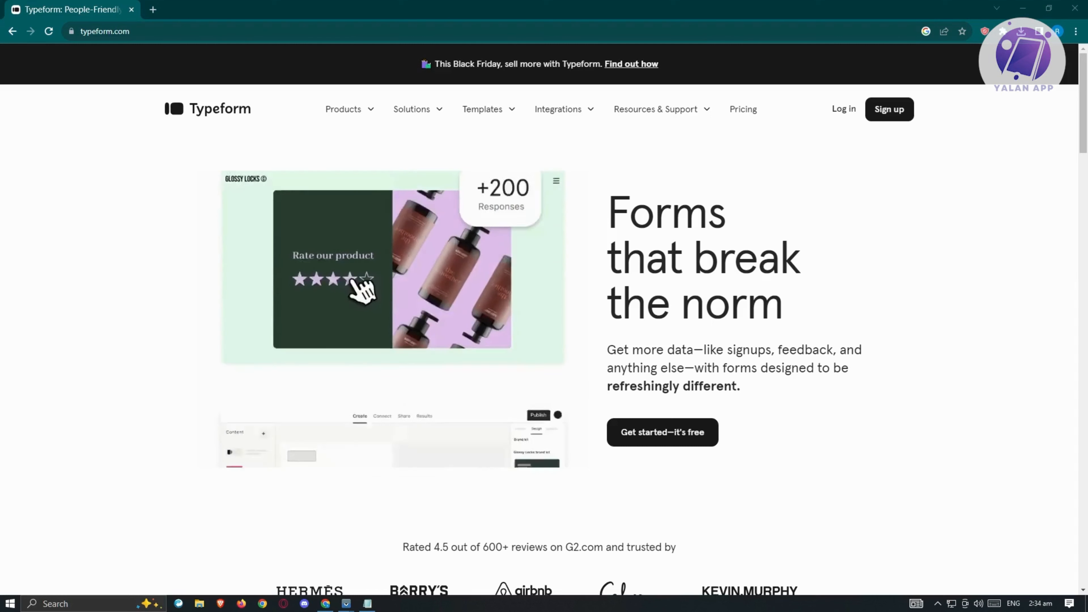
Sign up for Typeform with an existing Google account and accept the terms of service, privacy policy and data processing agreement
left_click(881, 117)
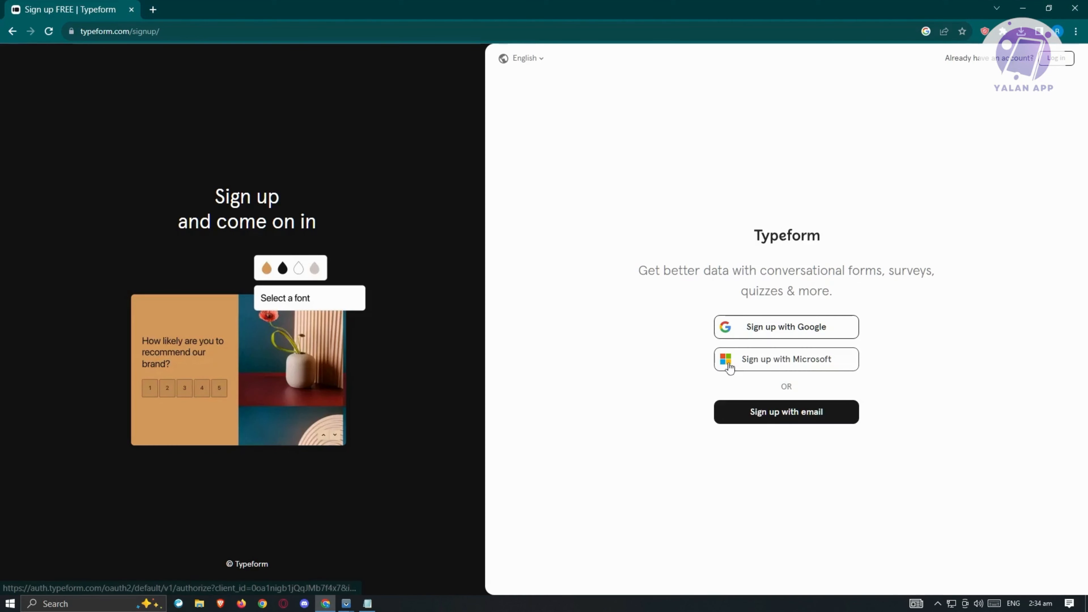
left_click(812, 330)
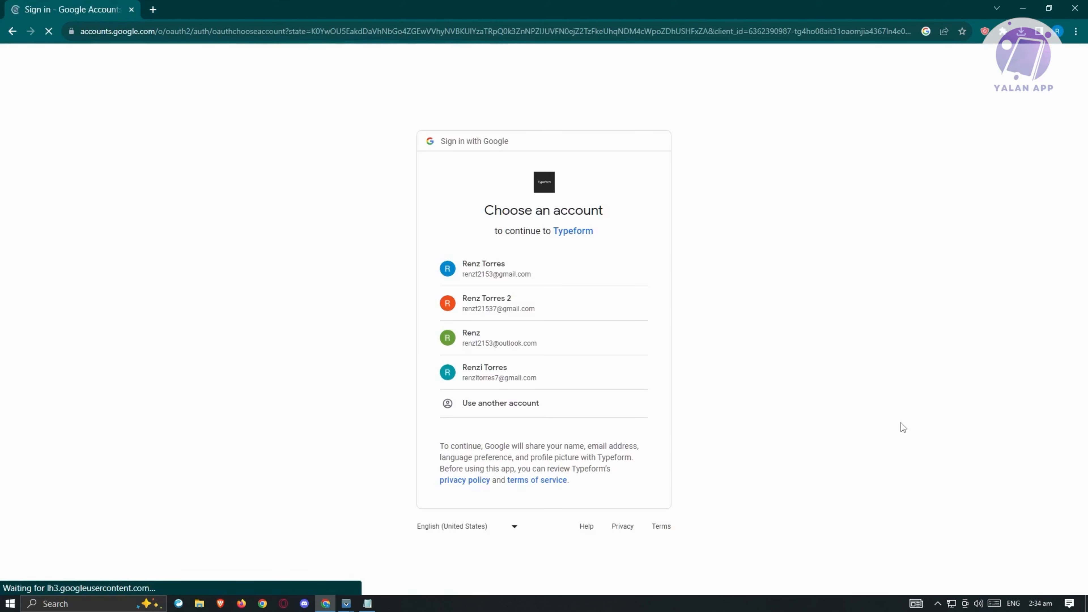
left_click(474, 269)
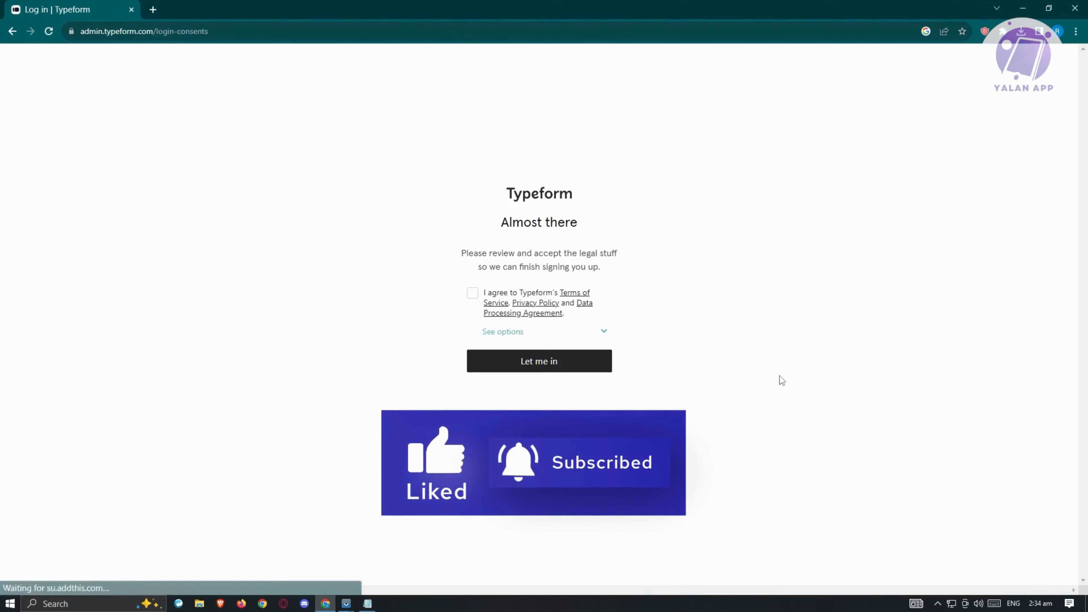
left_click(472, 294)
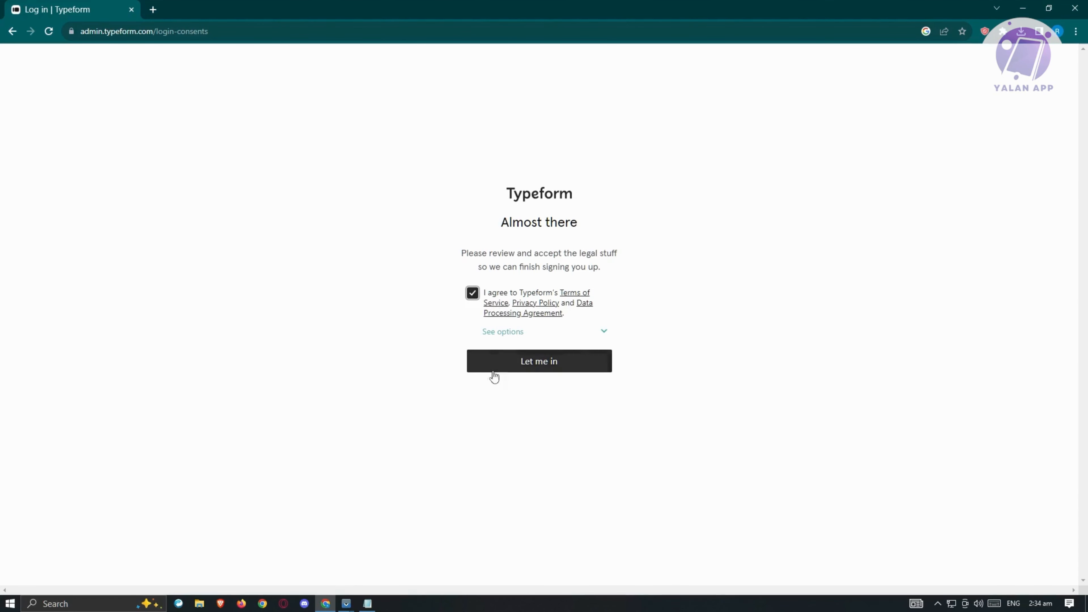
left_click(536, 369)
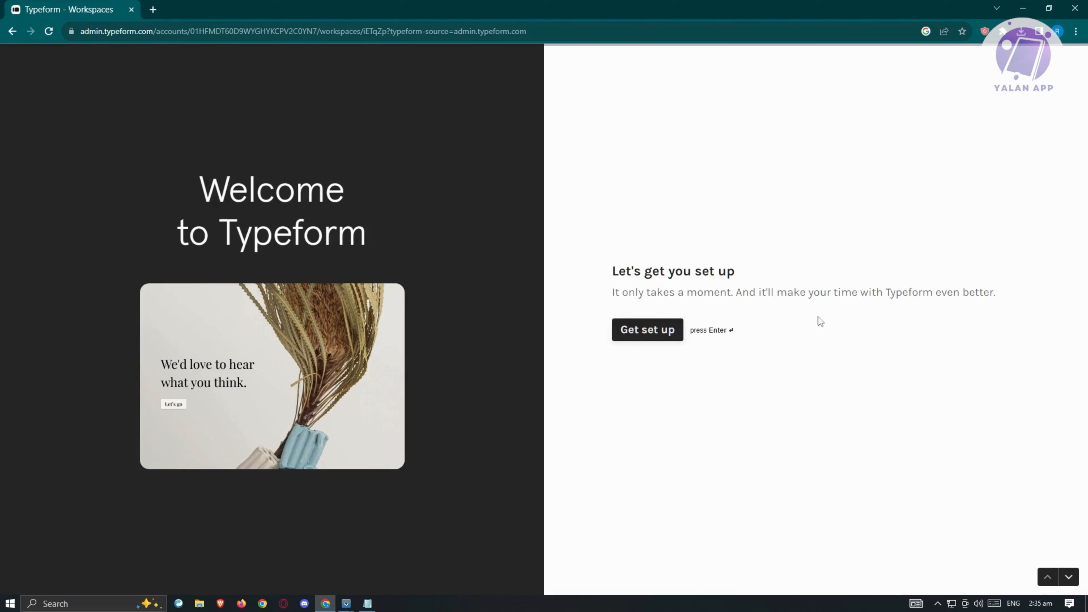
Complete the setup questionnaire with Personal, "Engage, nurture, or educate my audience", None of these, and YouTube or banner advert
left_click(634, 336)
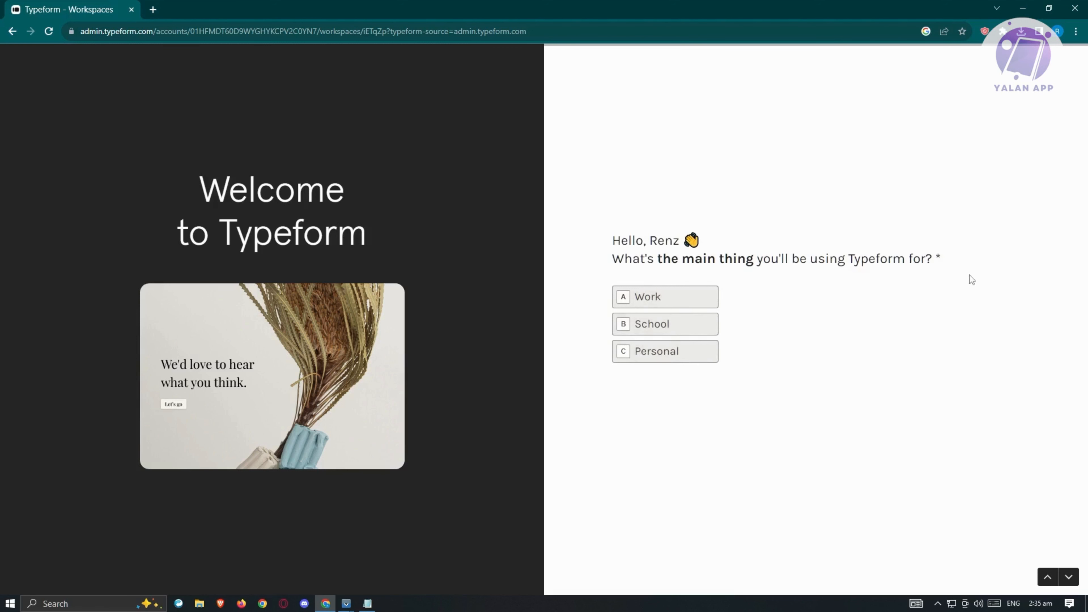
left_click(637, 355)
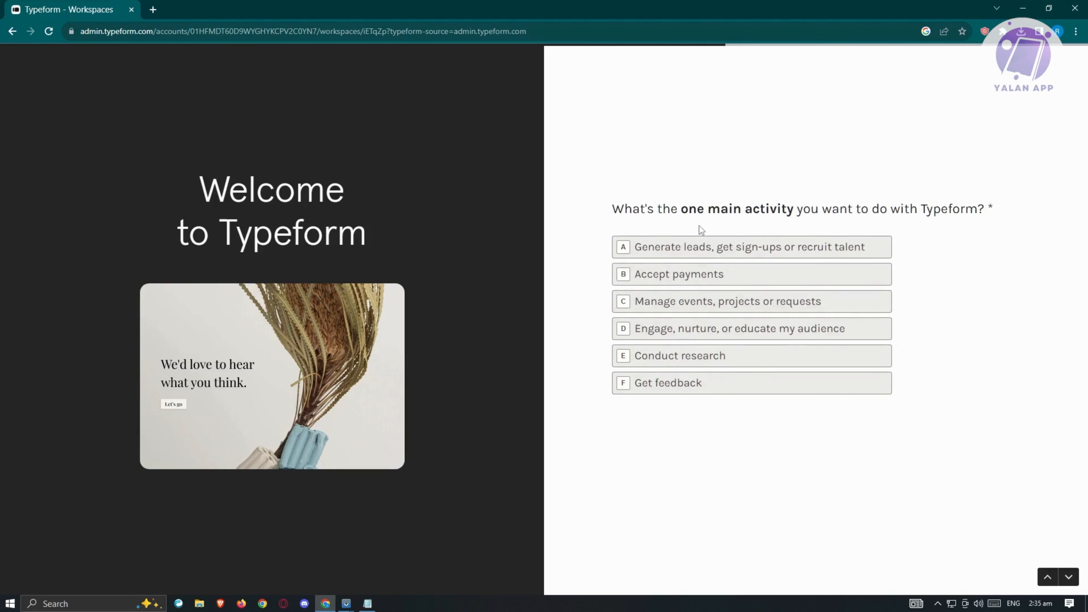
left_click(782, 332)
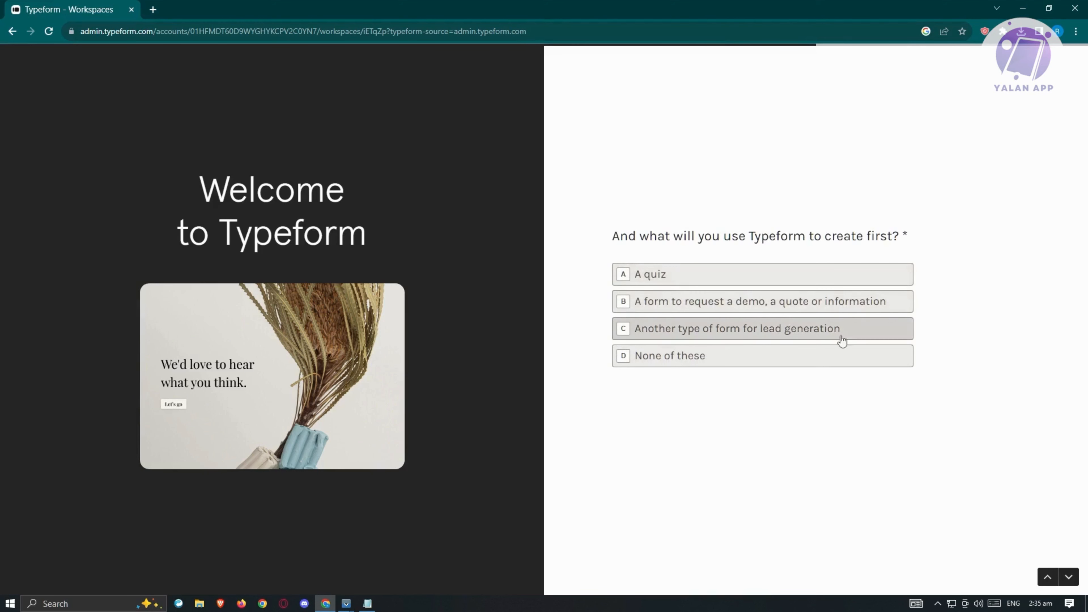
left_click(652, 361)
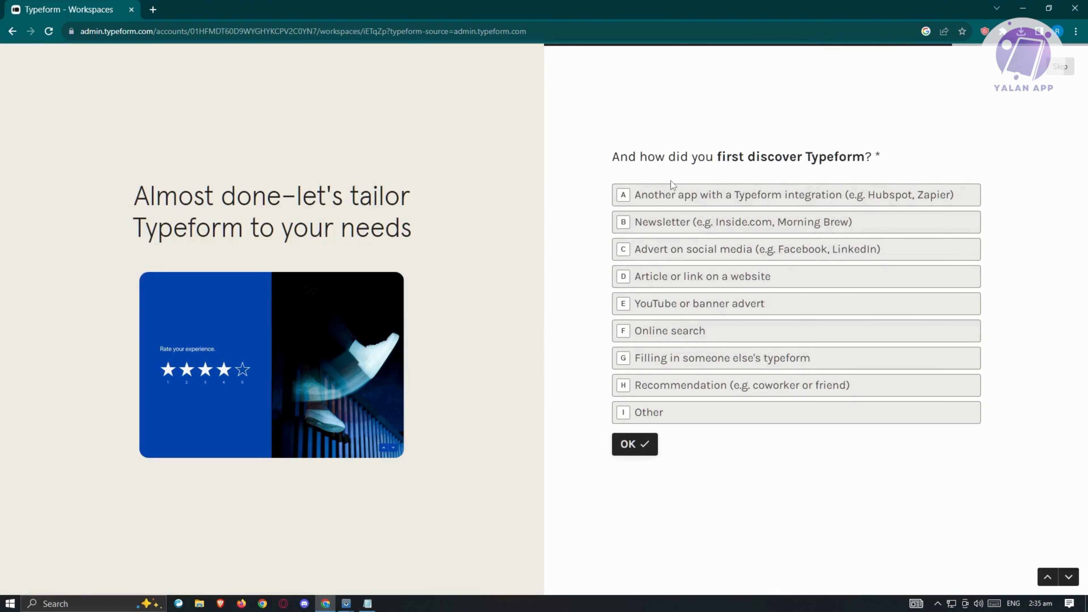
left_click(727, 316)
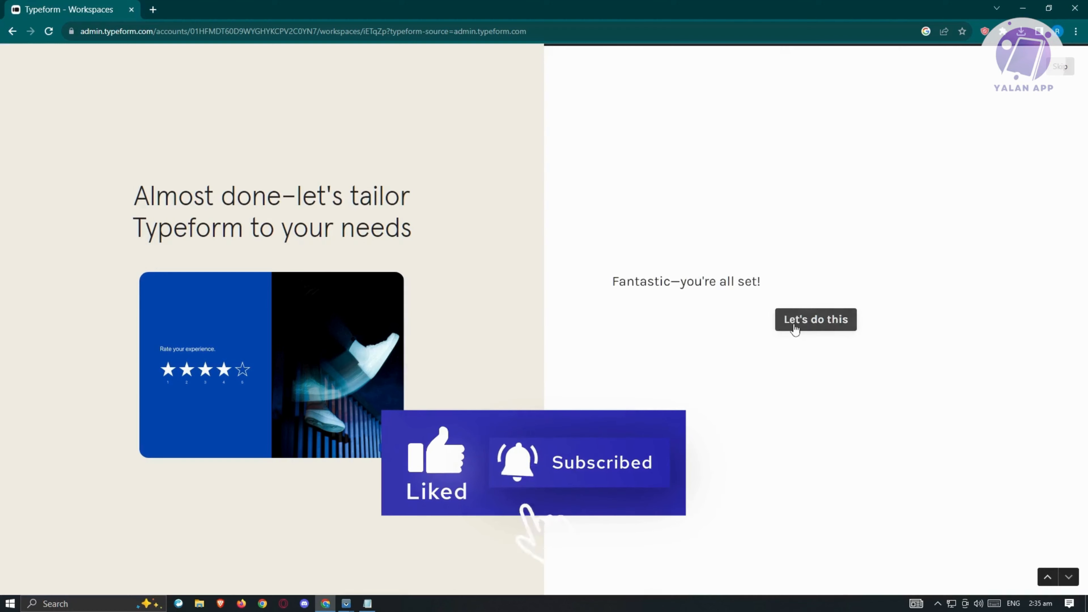
left_click(805, 320)
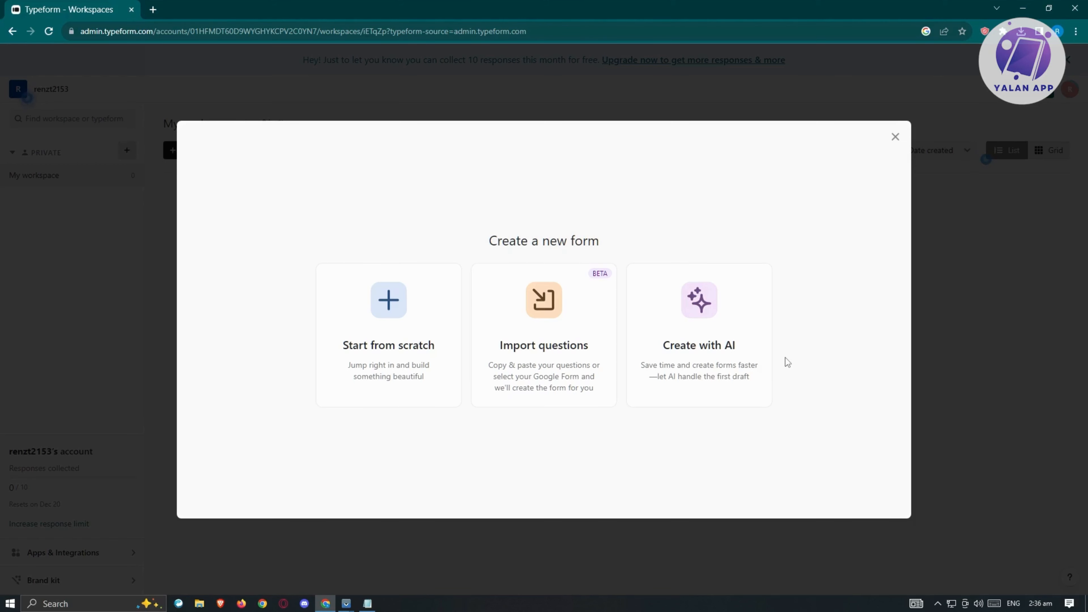
Dismiss the new-form prompt and create a private workspace named STUDIES
left_click(895, 137)
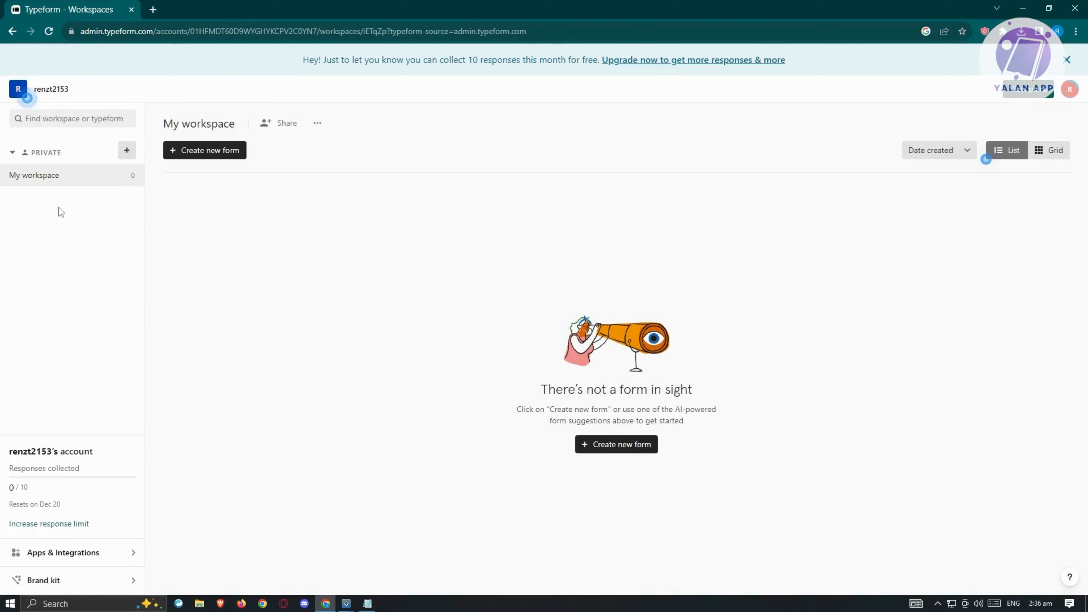
left_click(10, 153)
left_click(11, 153)
left_click(128, 150)
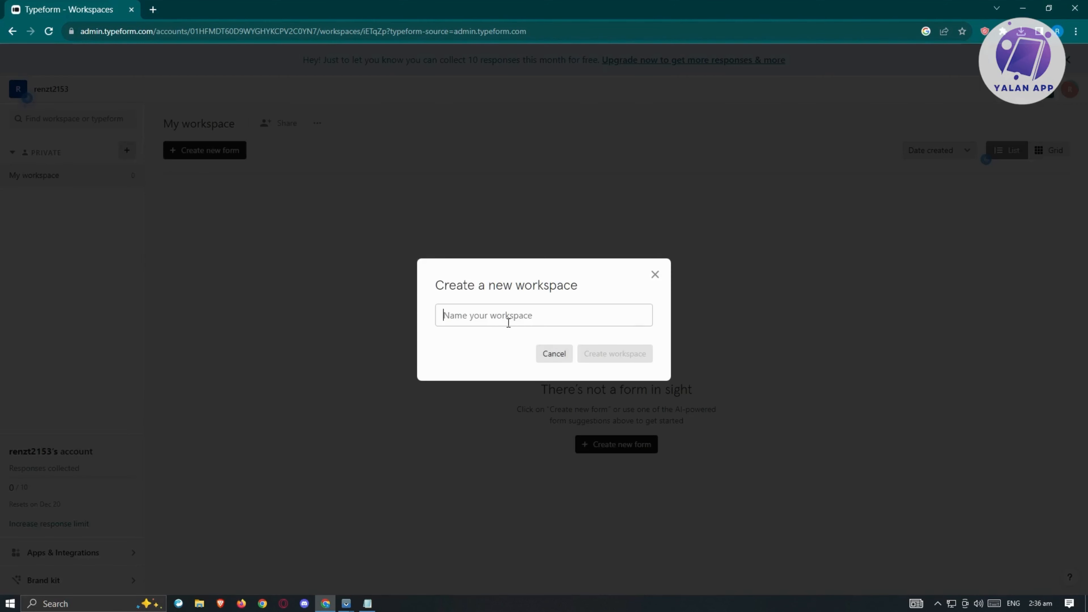
type("STUDIES")
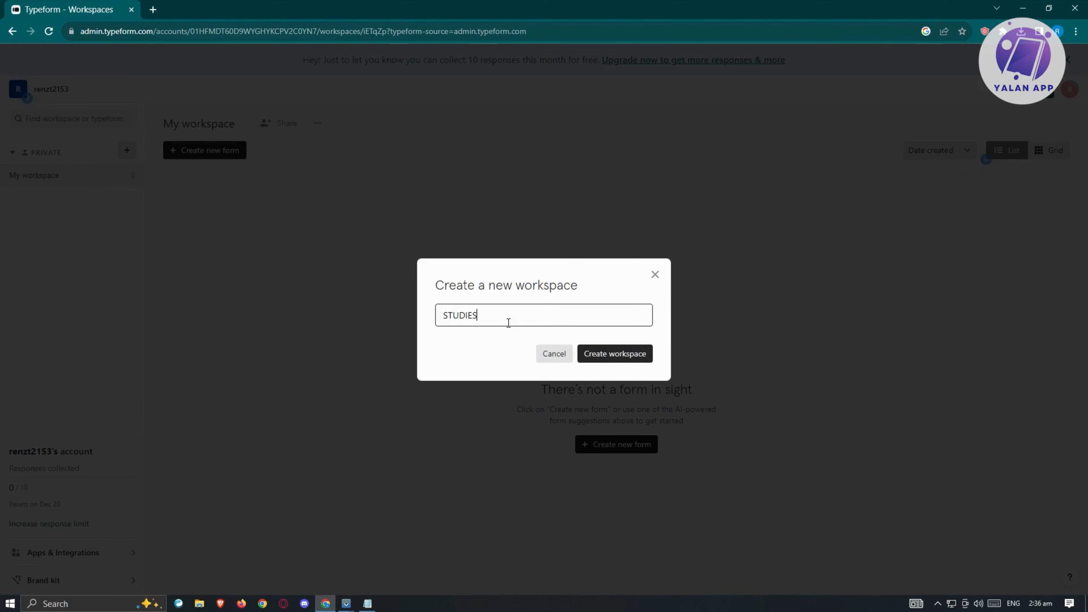
left_click(606, 353)
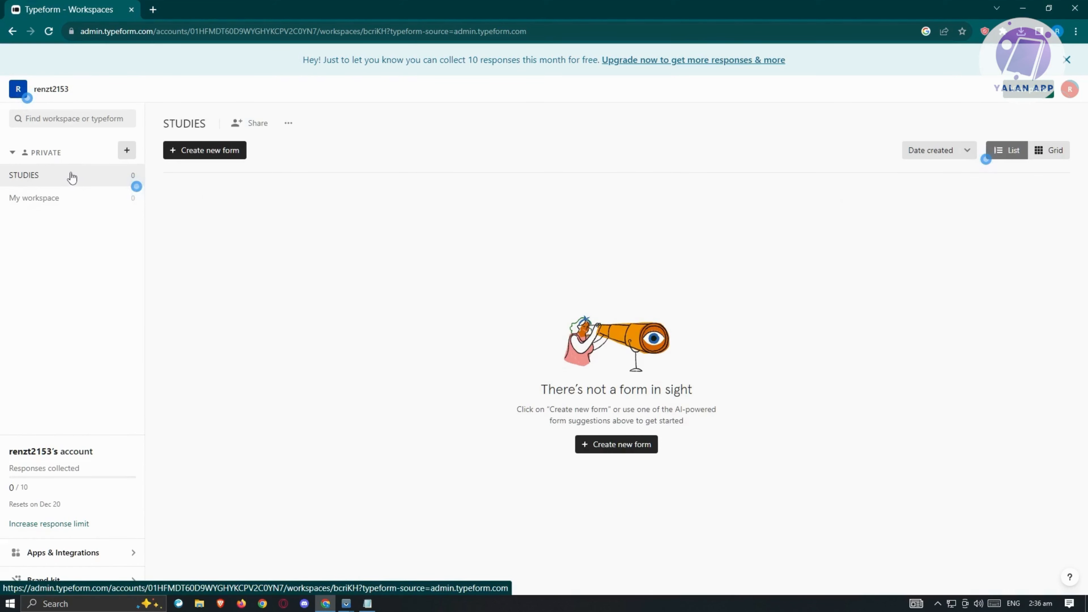
Switch to My workspace and take a look at the Apps & Integrations directory
left_click(65, 201)
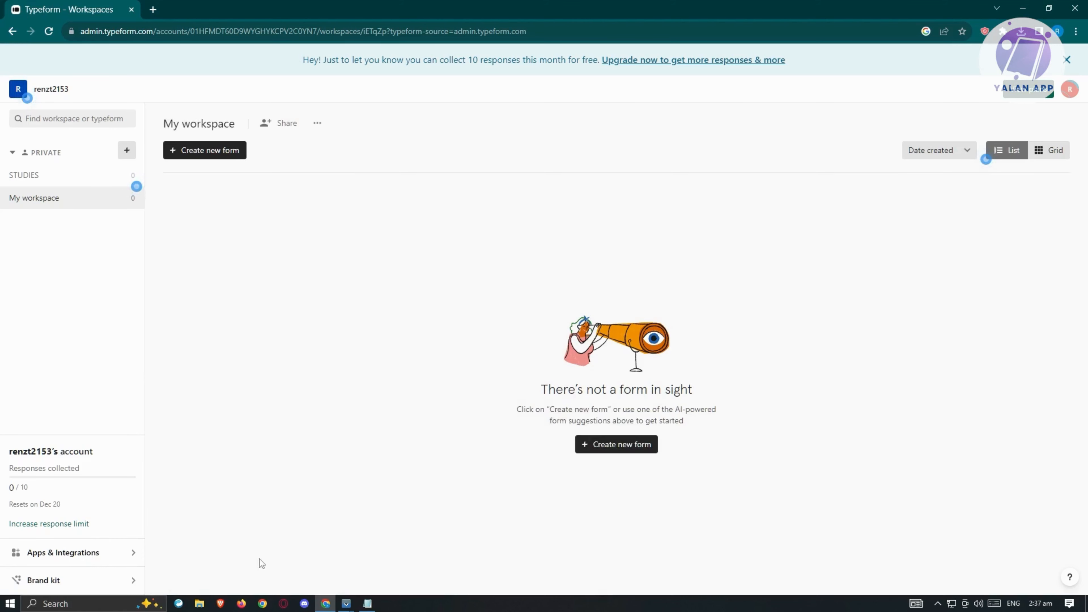
left_click(127, 554)
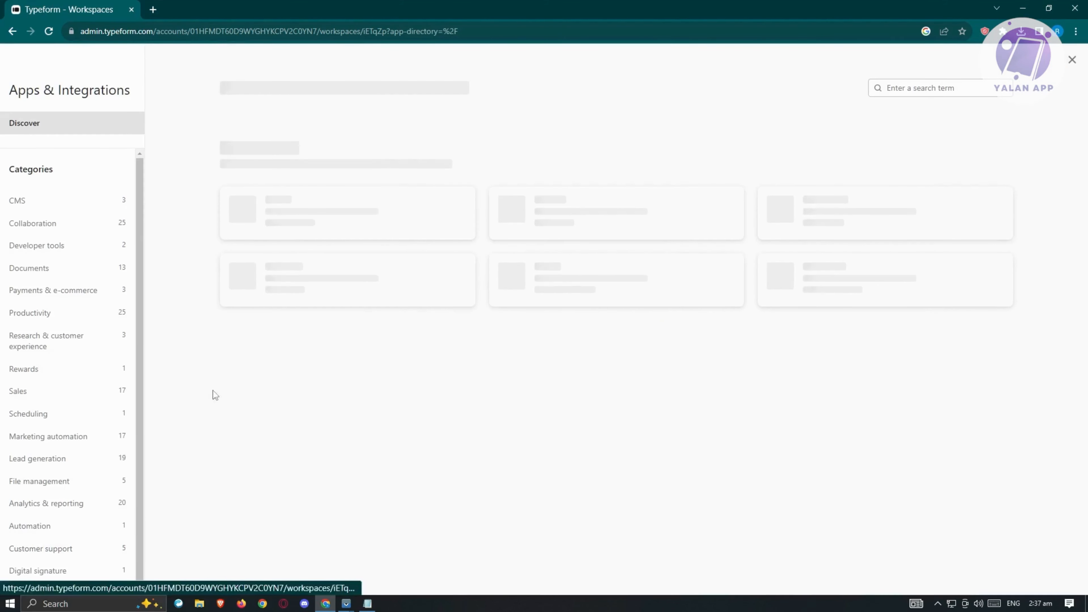
left_click(1071, 61)
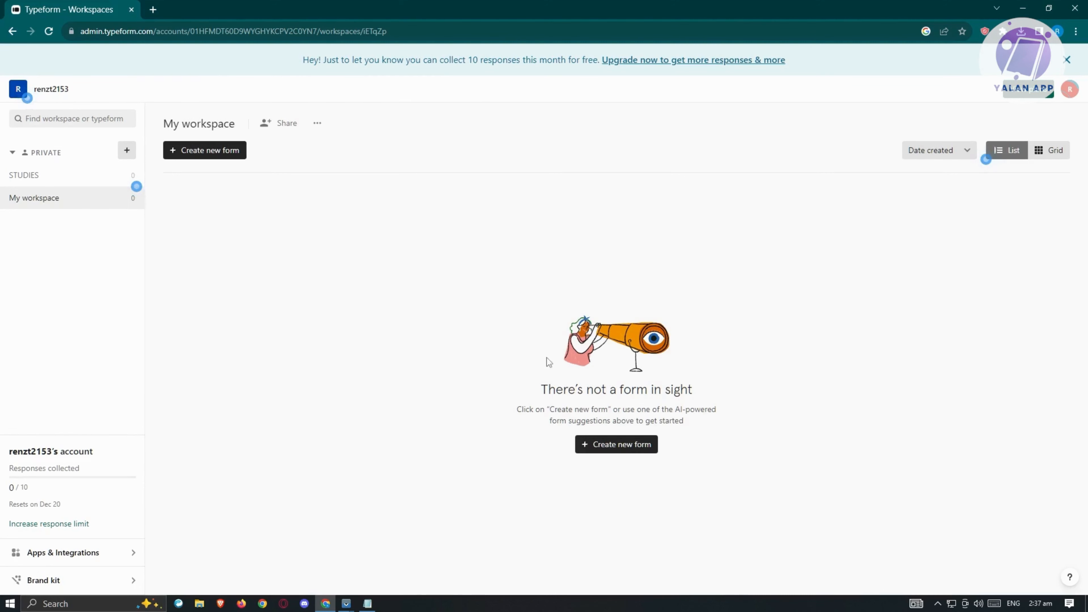
Create a form from scratch named THIS IS FOOD with the form type Research survey, declining the highlights tour
left_click(228, 162)
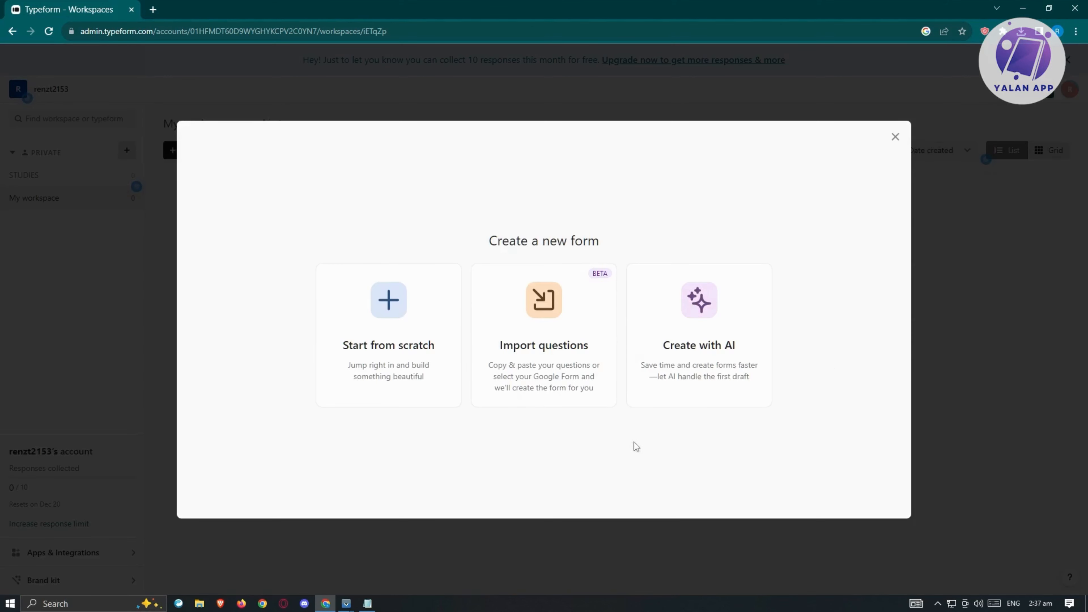
left_click(395, 310)
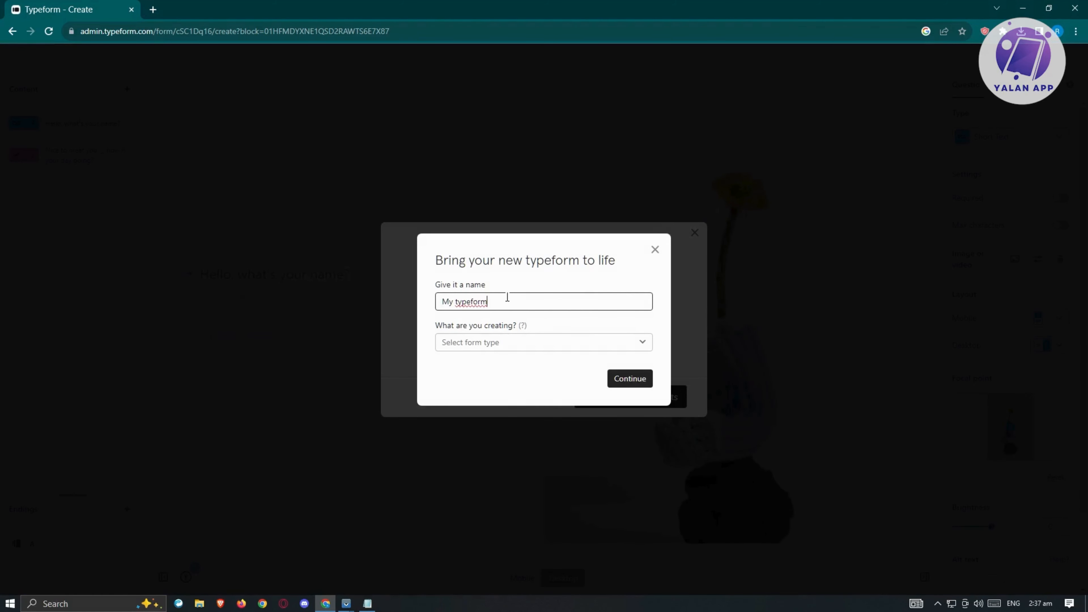
left_click_drag(492, 302, 439, 304)
left_click_drag(624, 302, 371, 304)
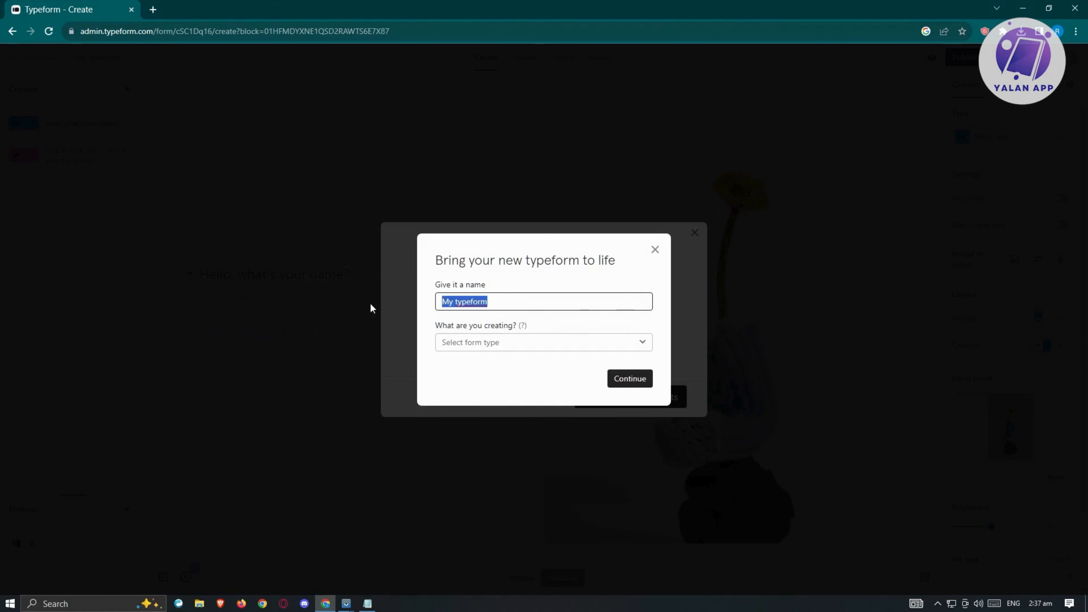
type("THIS IS FOOD")
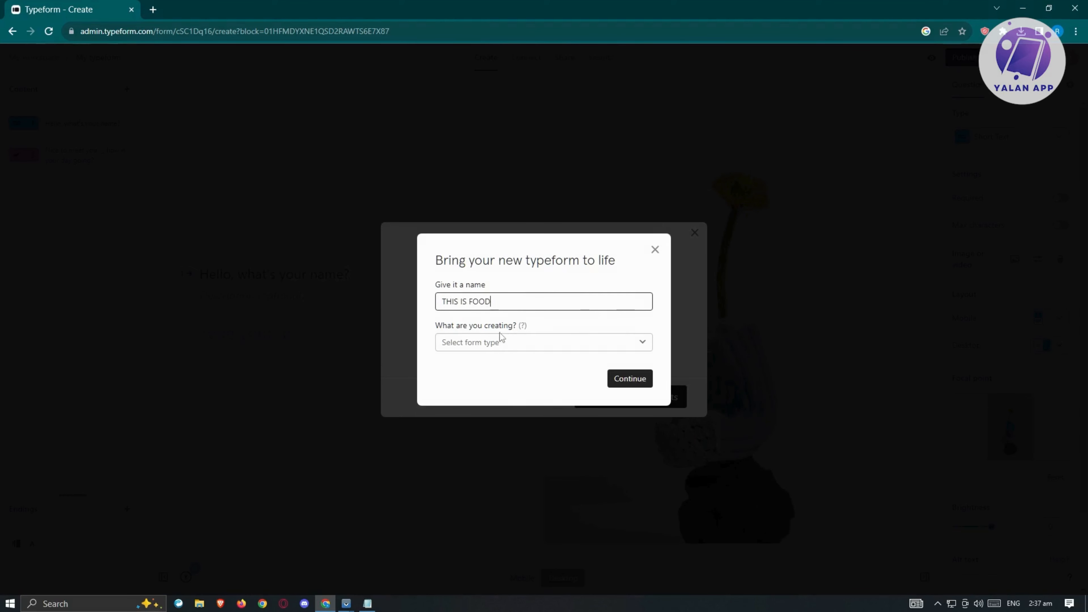
left_click(511, 346)
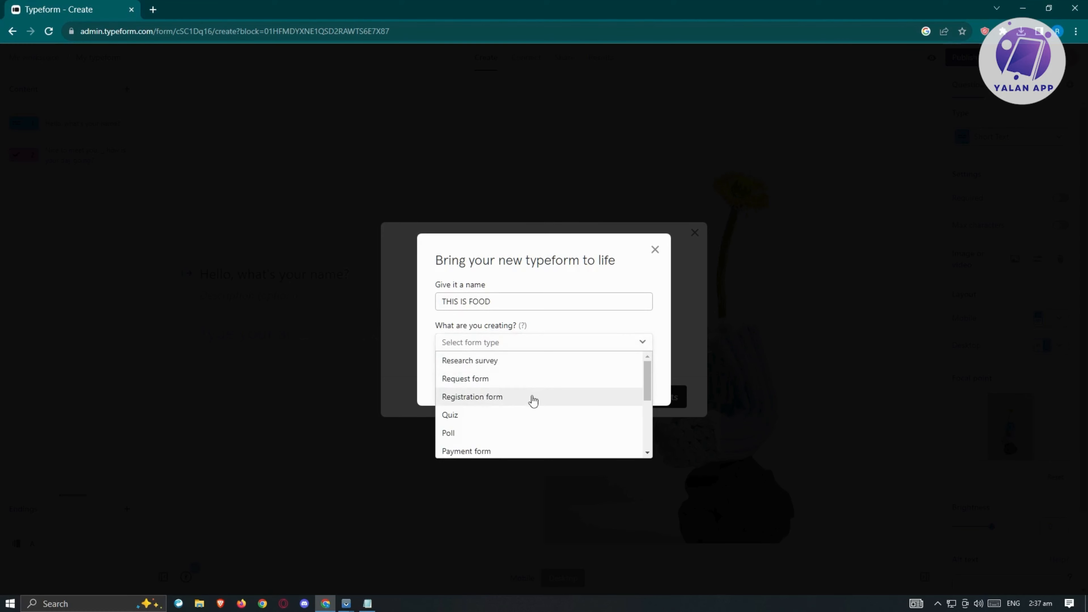
left_click(497, 362)
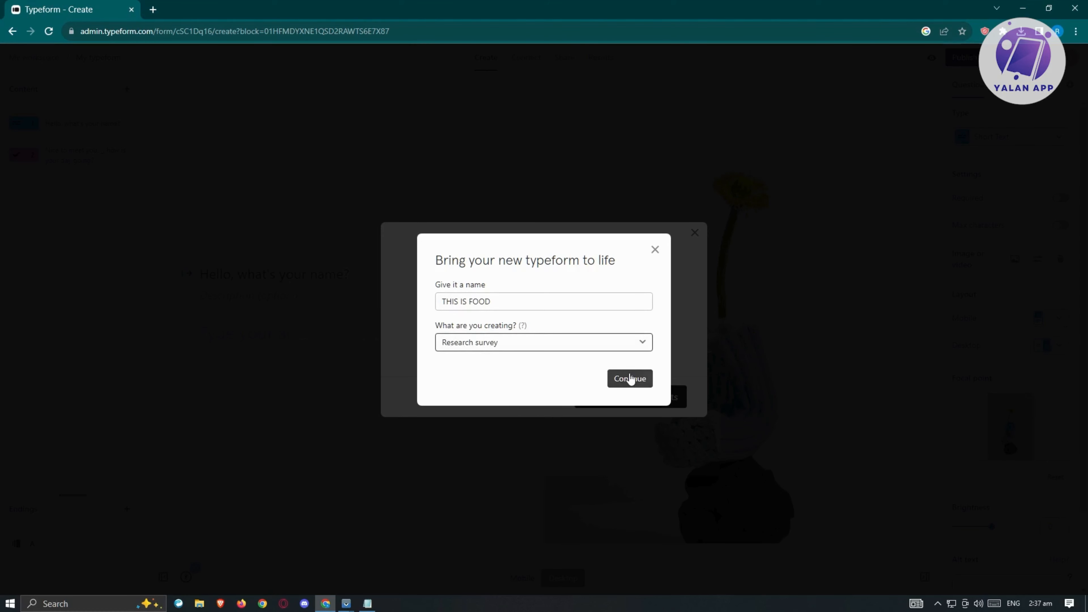
left_click(629, 379)
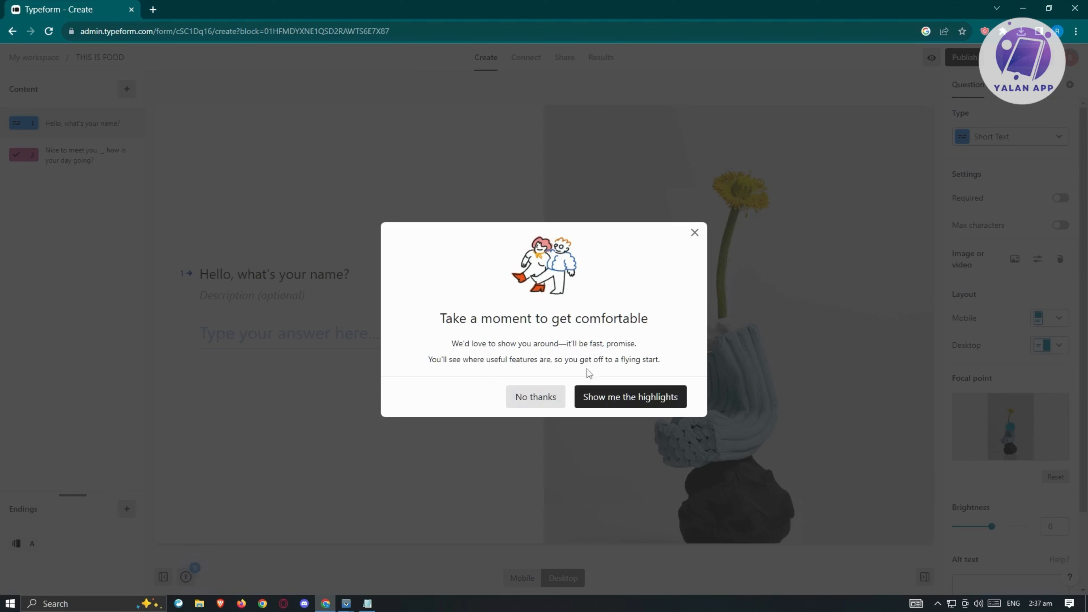
left_click(535, 397)
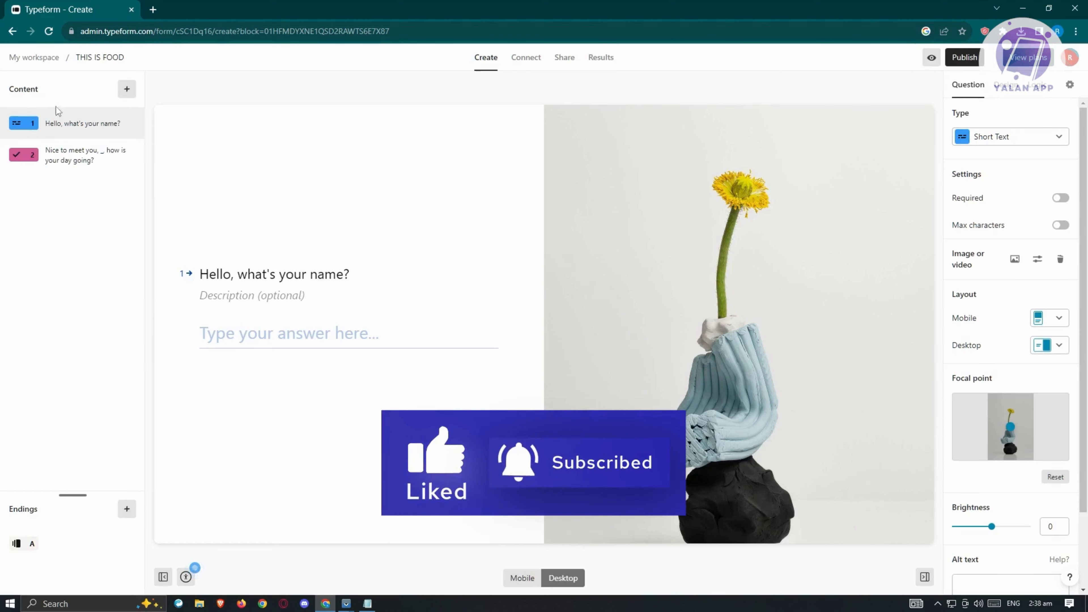
Compare the form's two default questions, the short-text name question and the multiple-choice question about the day
left_click(76, 157)
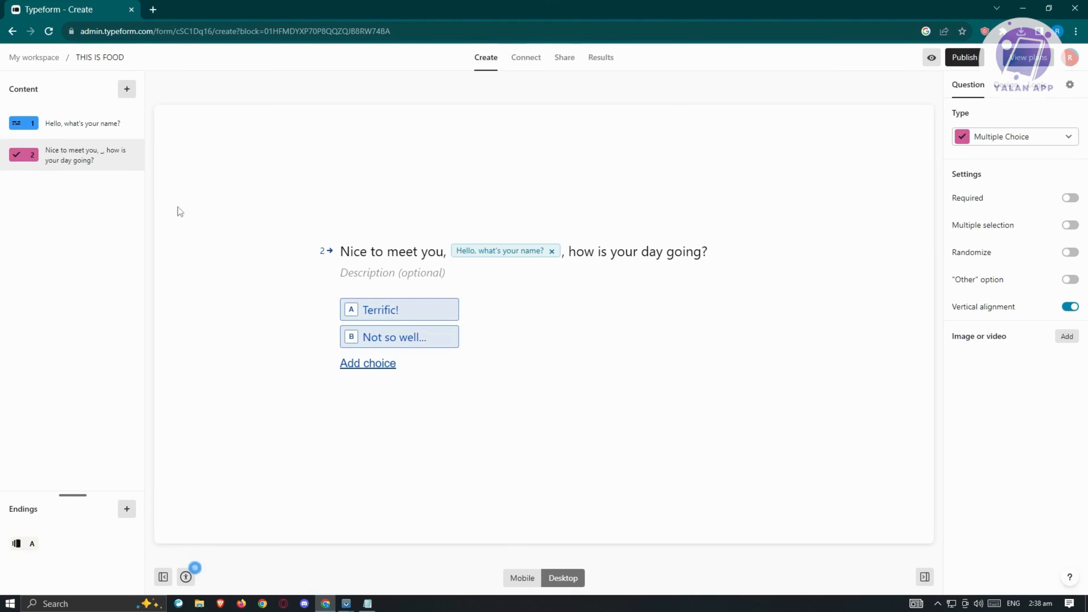
left_click(56, 127)
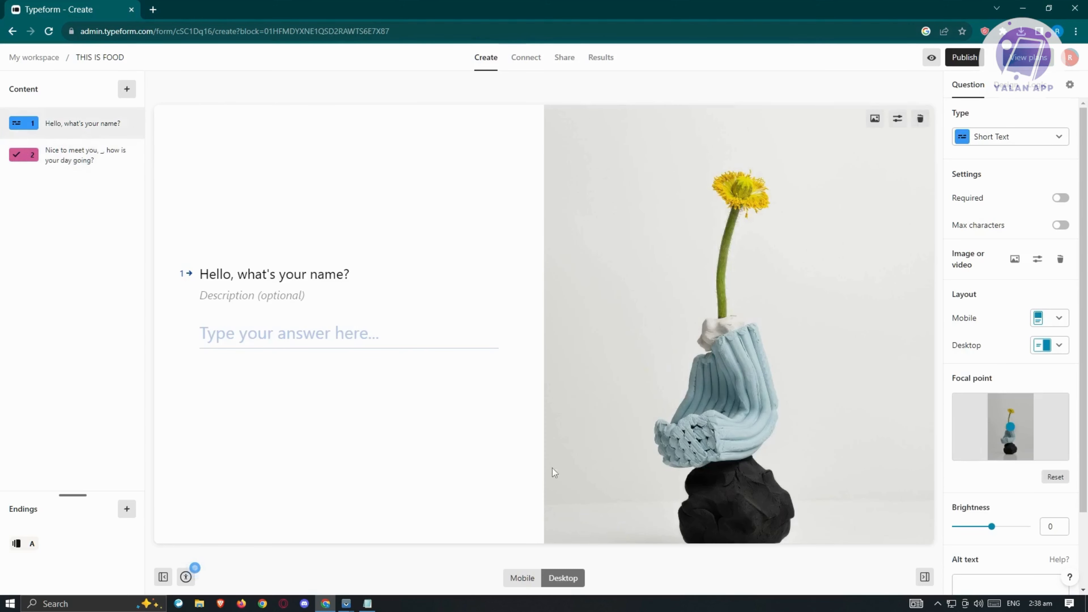
left_click(47, 157)
left_click(65, 128)
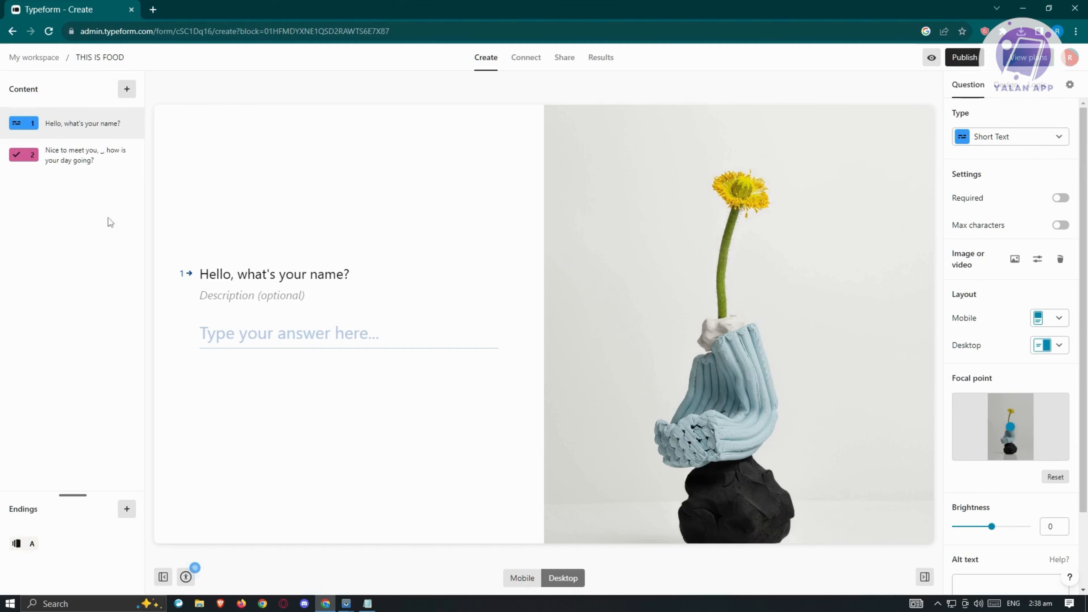
left_click(79, 160)
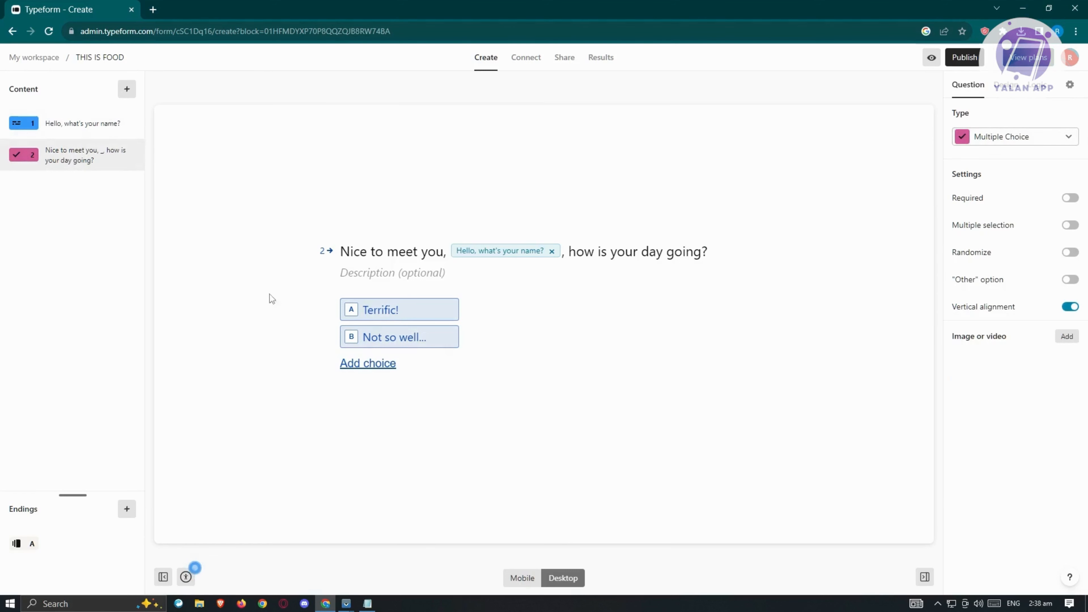
Make the "Hello, what's your name?" question required and review the available question types, keeping Short Text
left_click(84, 125)
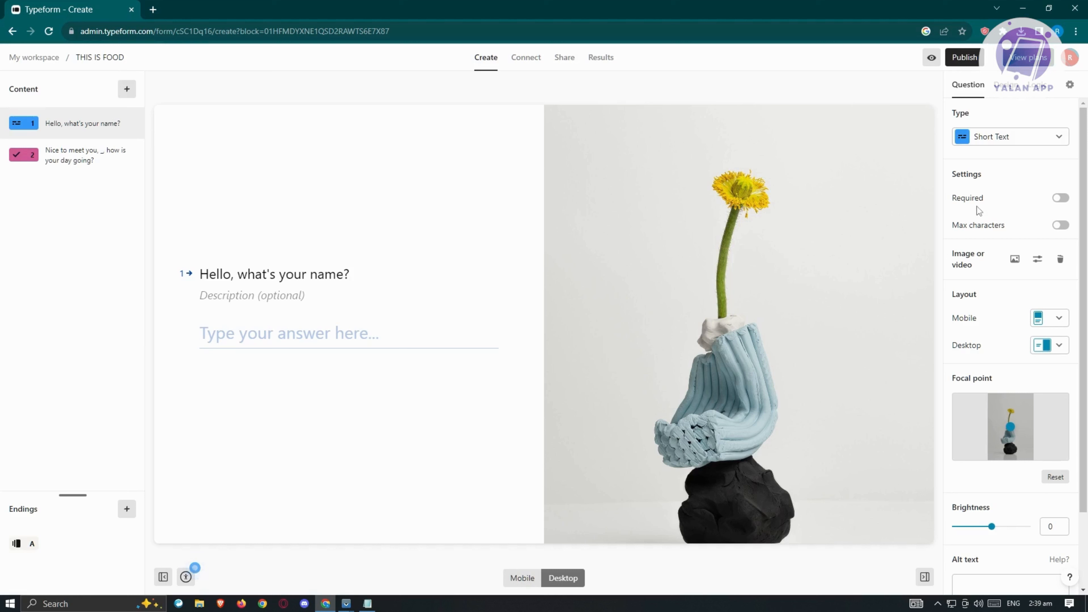
left_click(1062, 199)
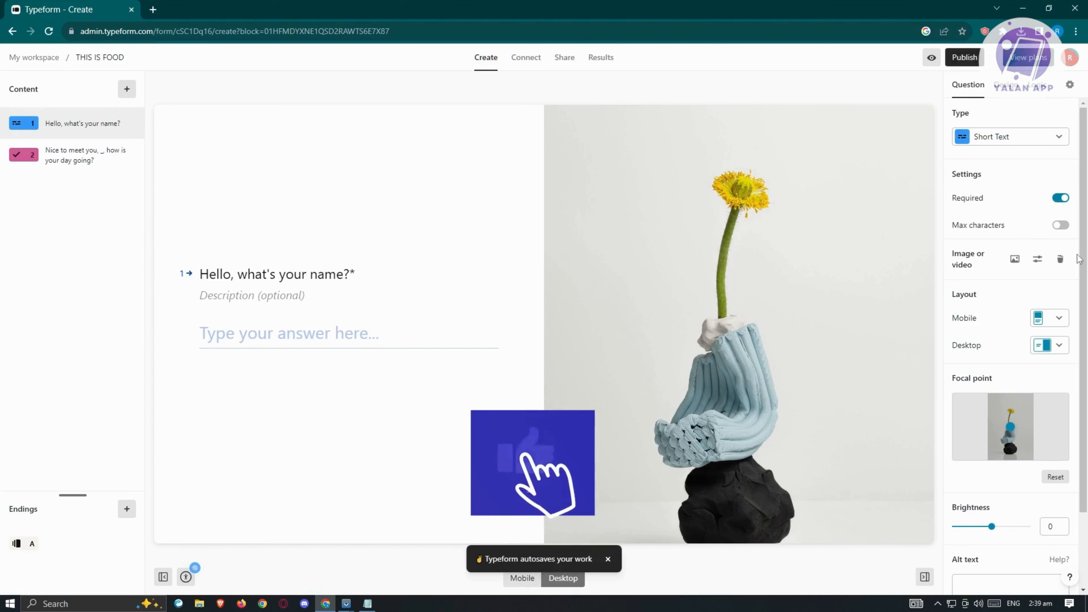
left_click(1045, 137)
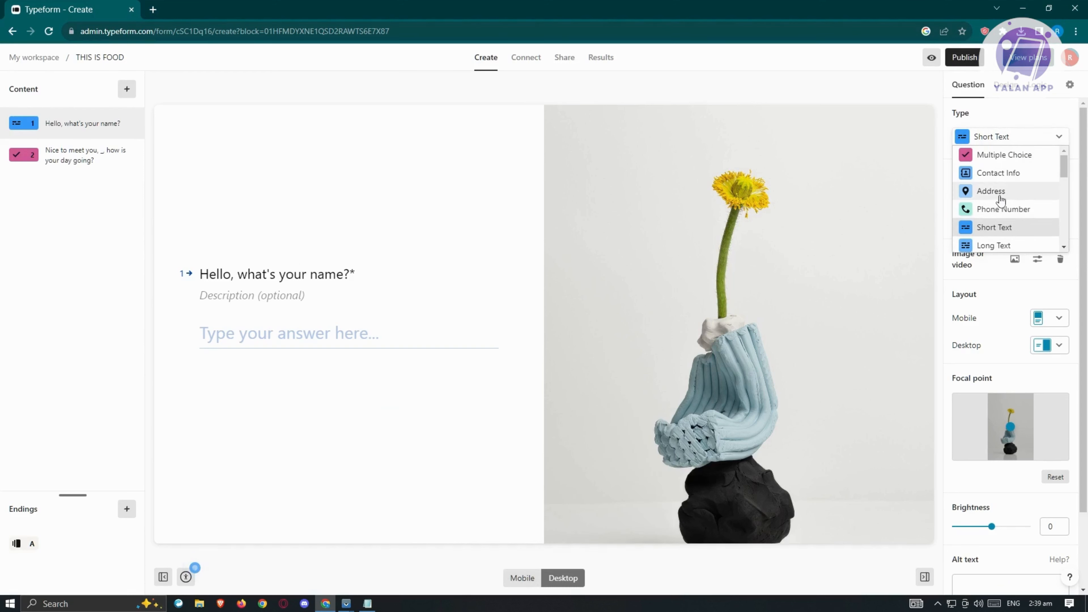
scroll(1014, 228, "down", 3)
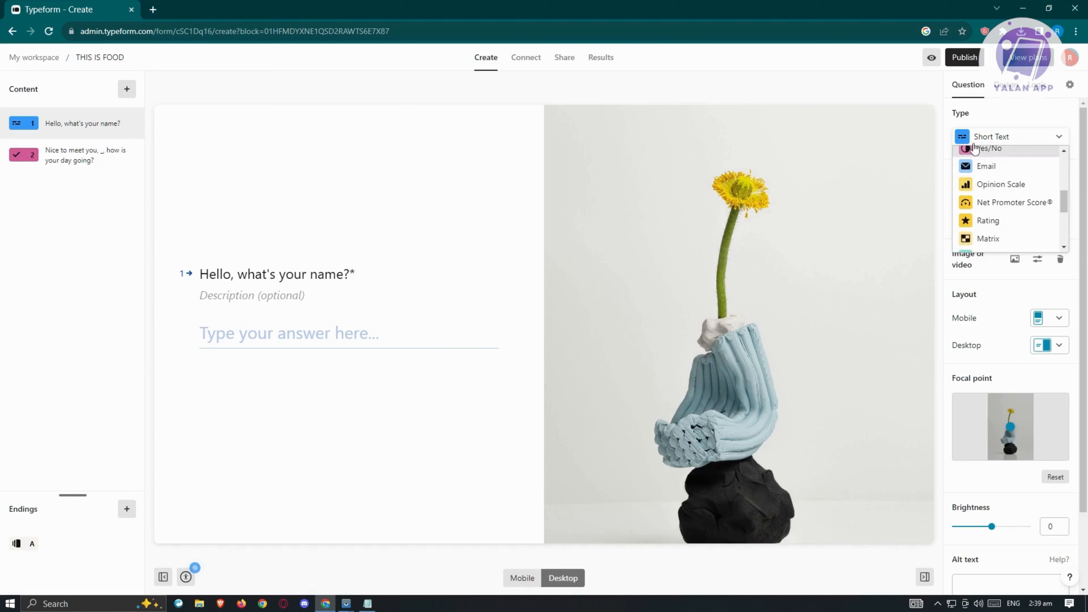
left_click(955, 285)
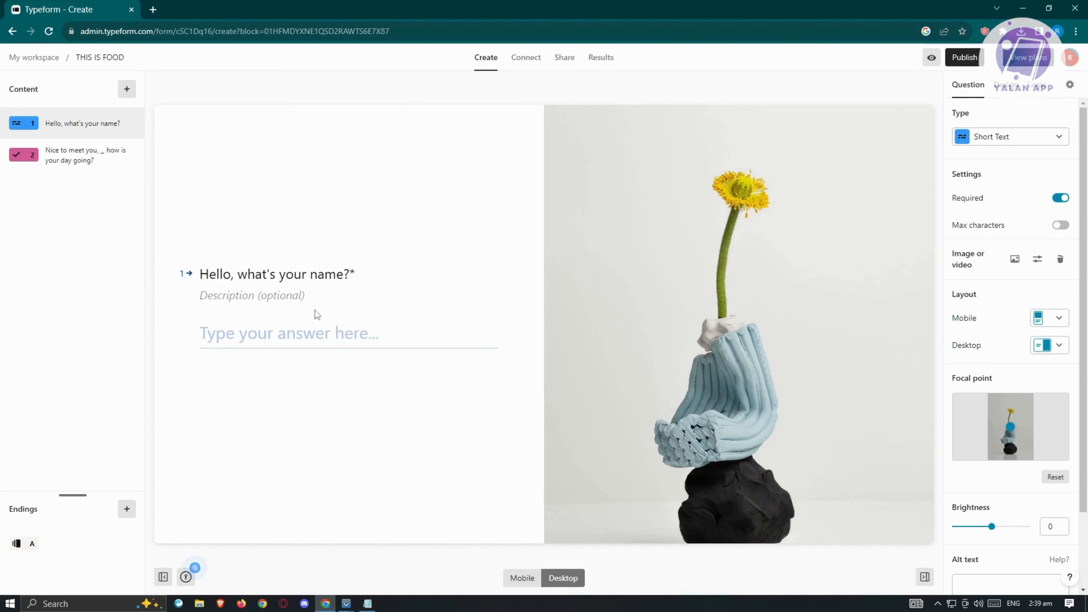
Review the name question's mobile layout options and mobile preview, keeping the current layout, and return to the desktop preview
scroll(1020, 354, "down", 3)
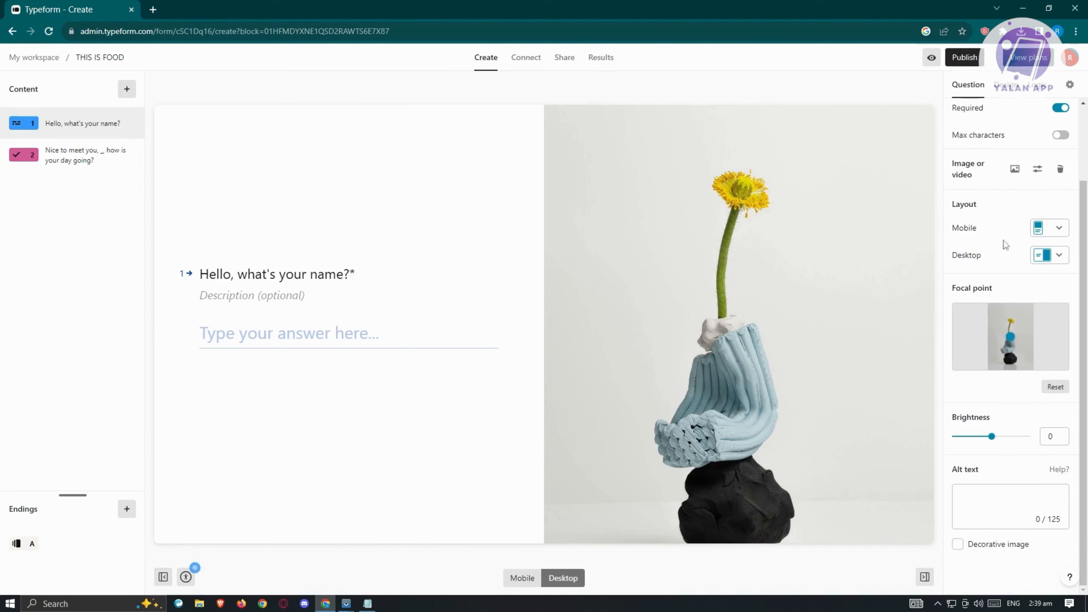
left_click(1066, 232)
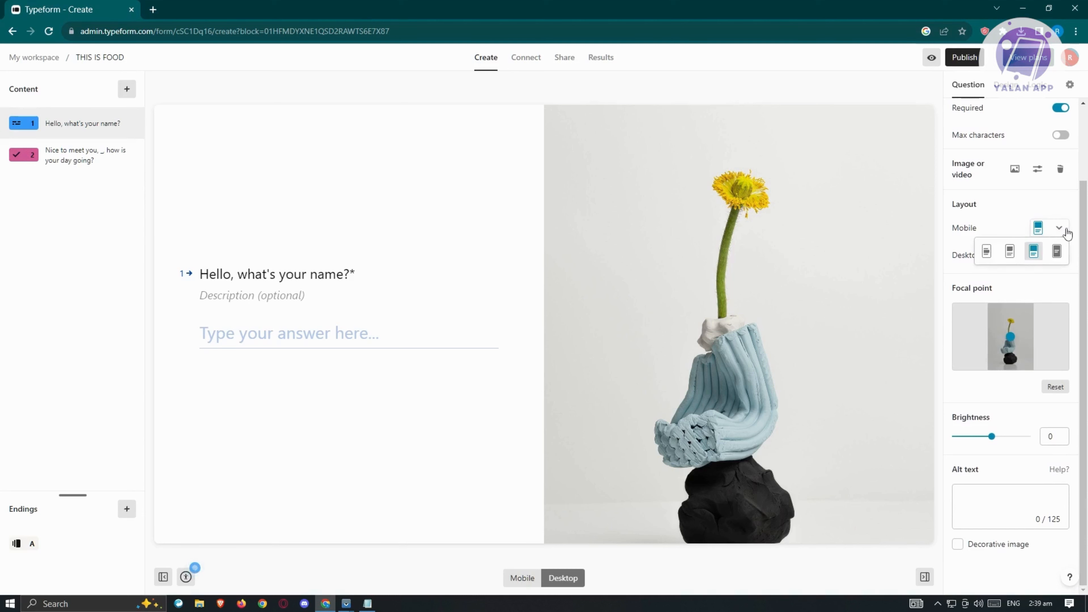
left_click(1037, 259)
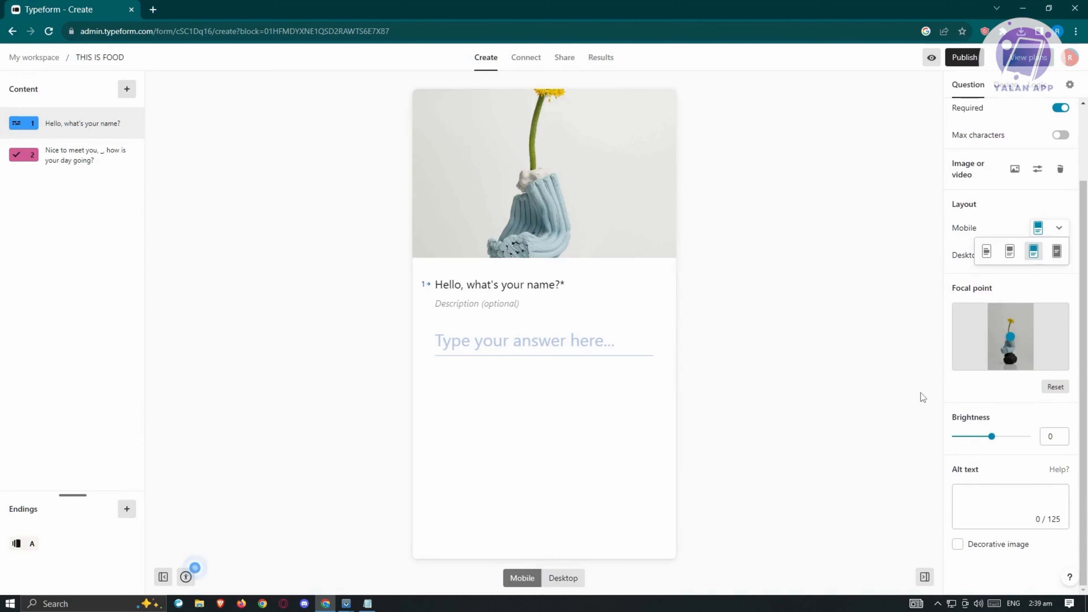
left_click(1017, 203)
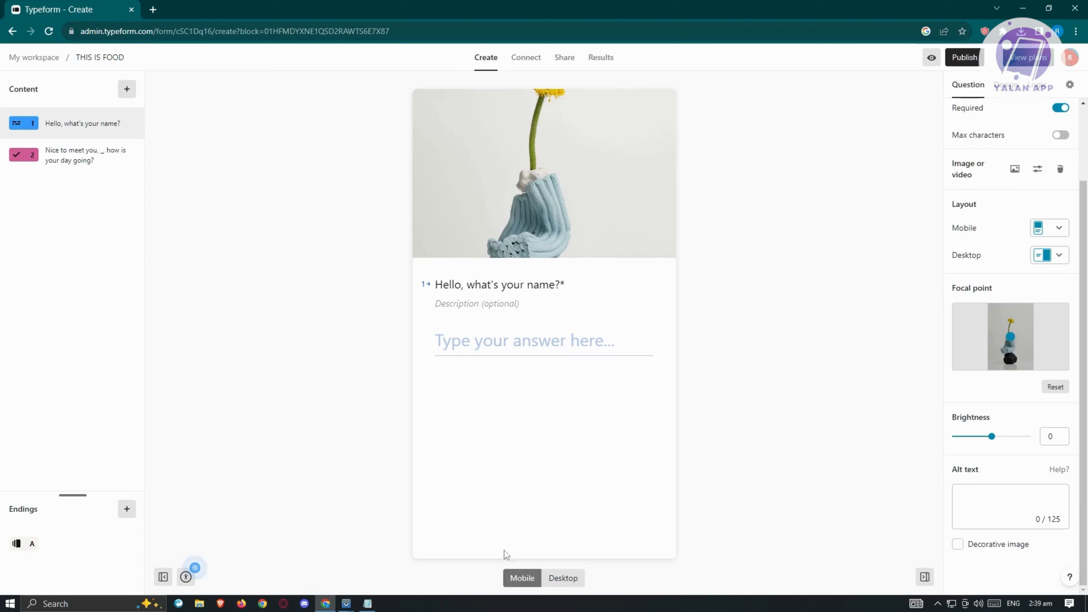
left_click(576, 579)
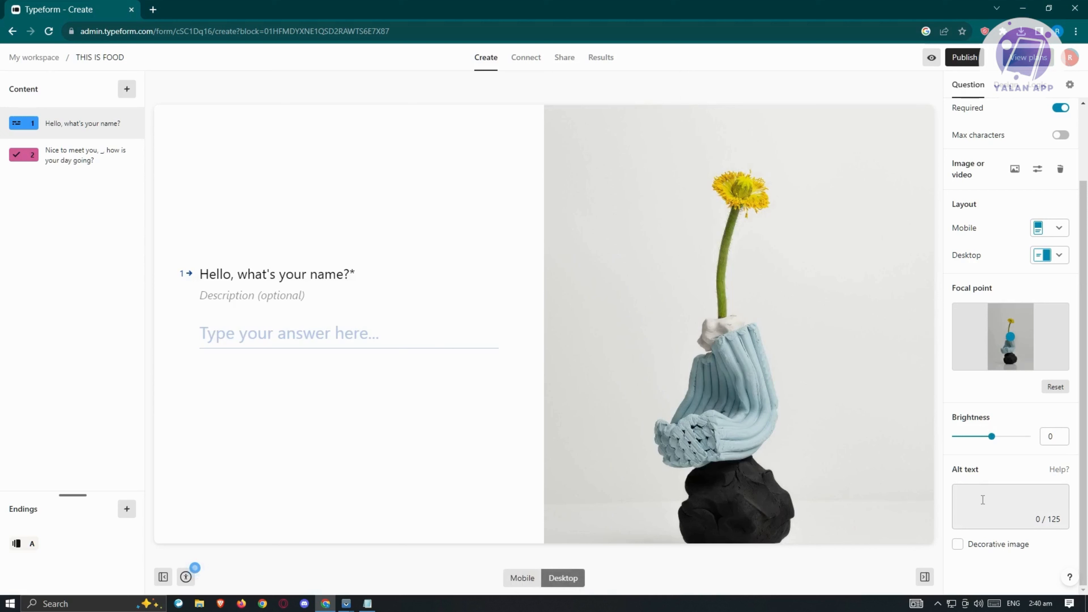
Create a new theme with the most rounded corner style, save it, and return to the theme list
scroll(1005, 231, "up", 1)
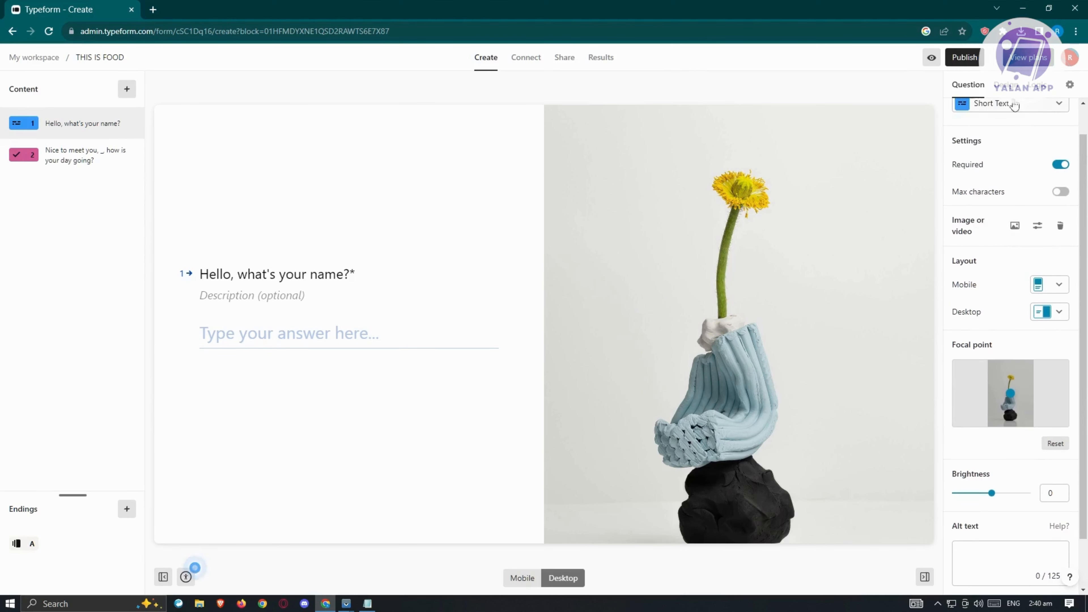
left_click(1006, 85)
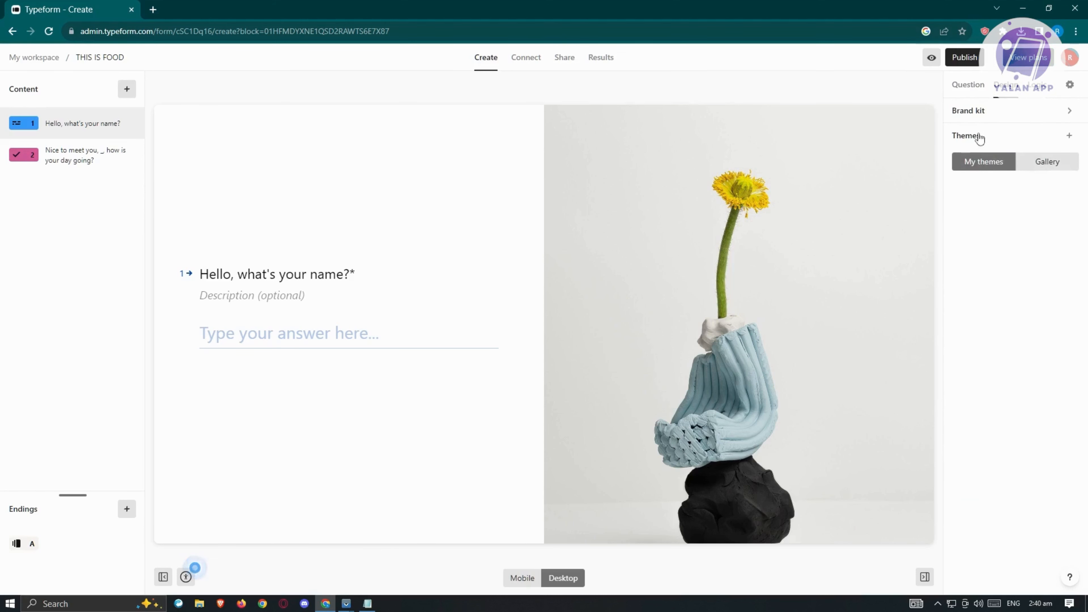
left_click(1070, 137)
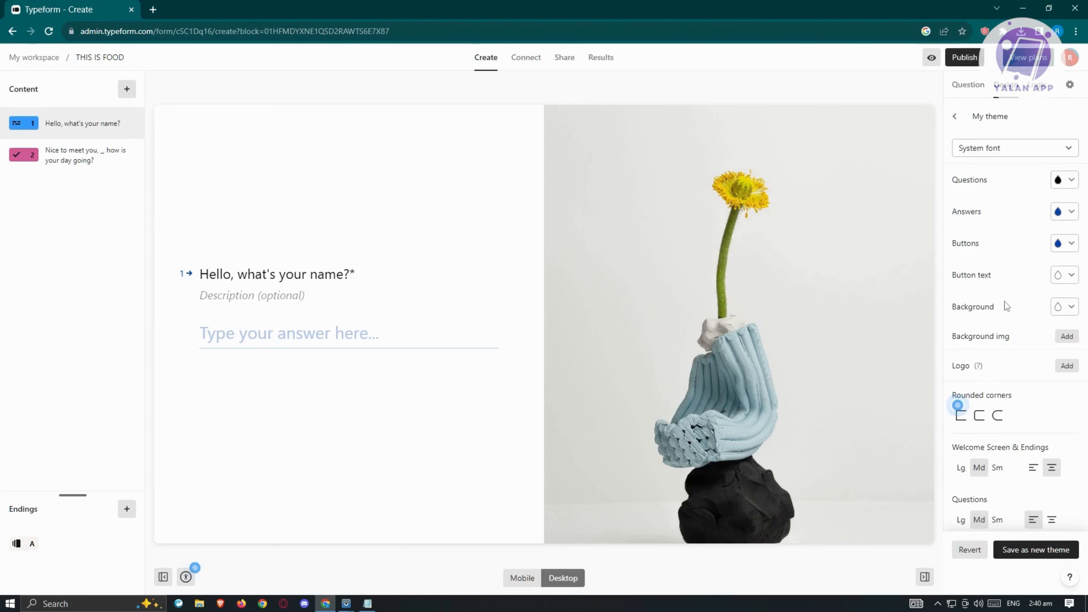
left_click(980, 416)
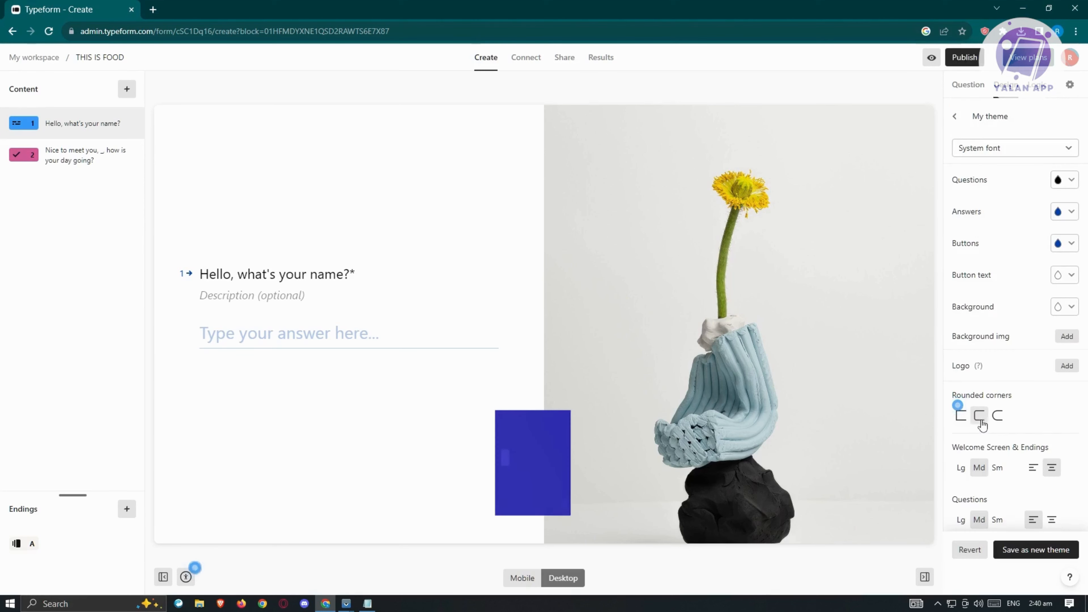
left_click(999, 418)
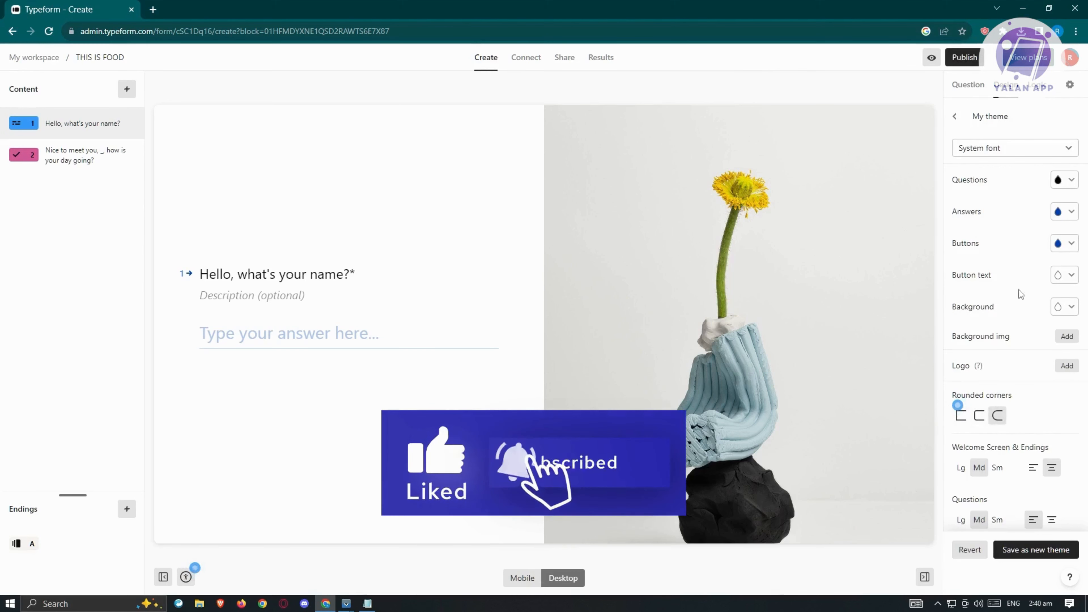
left_click(1036, 549)
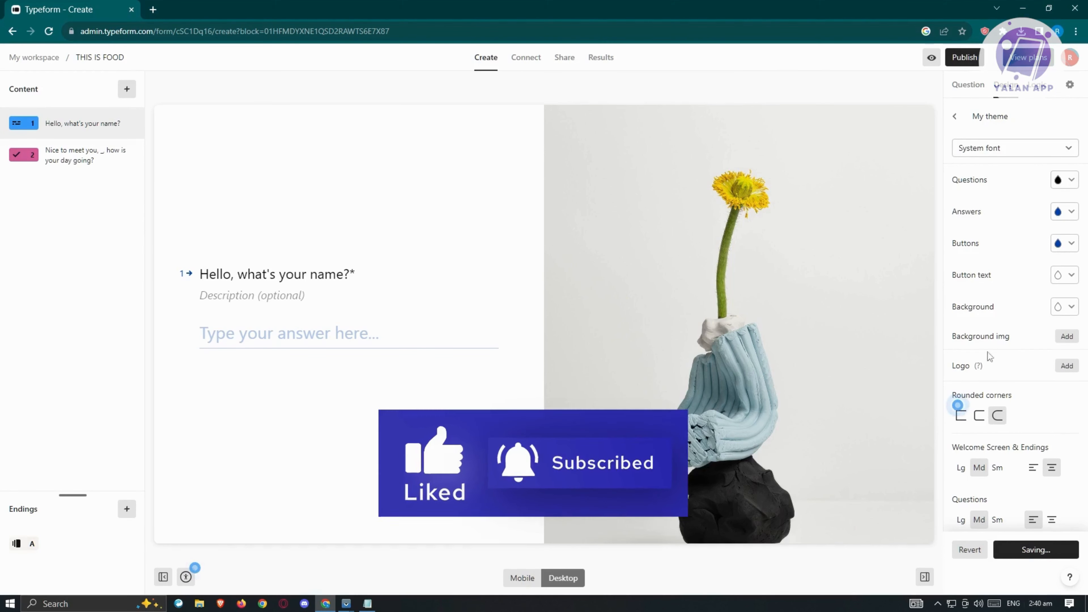
left_click(1049, 148)
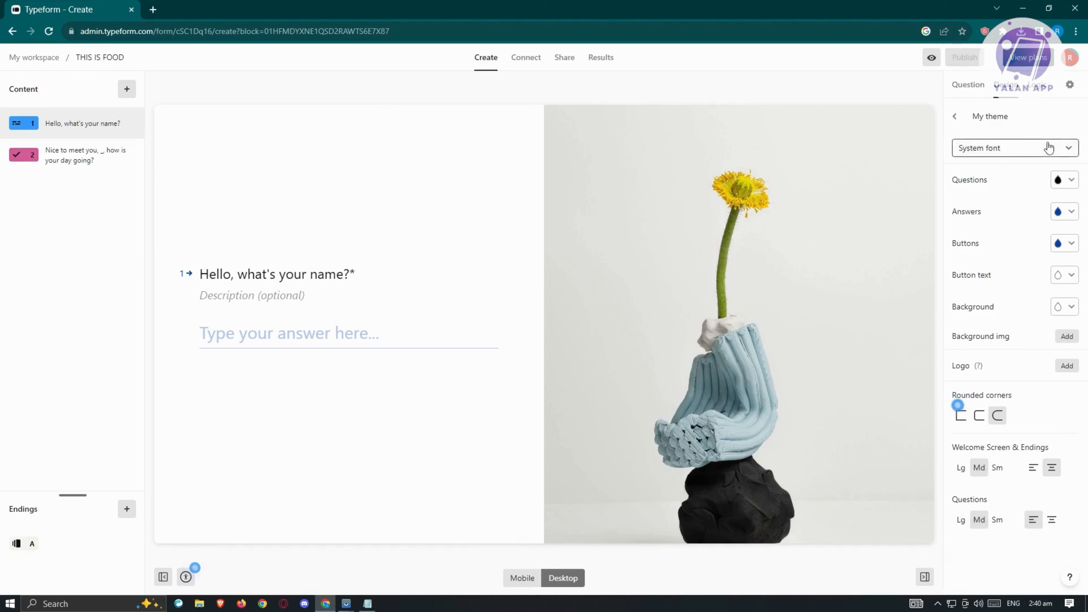
left_click(953, 115)
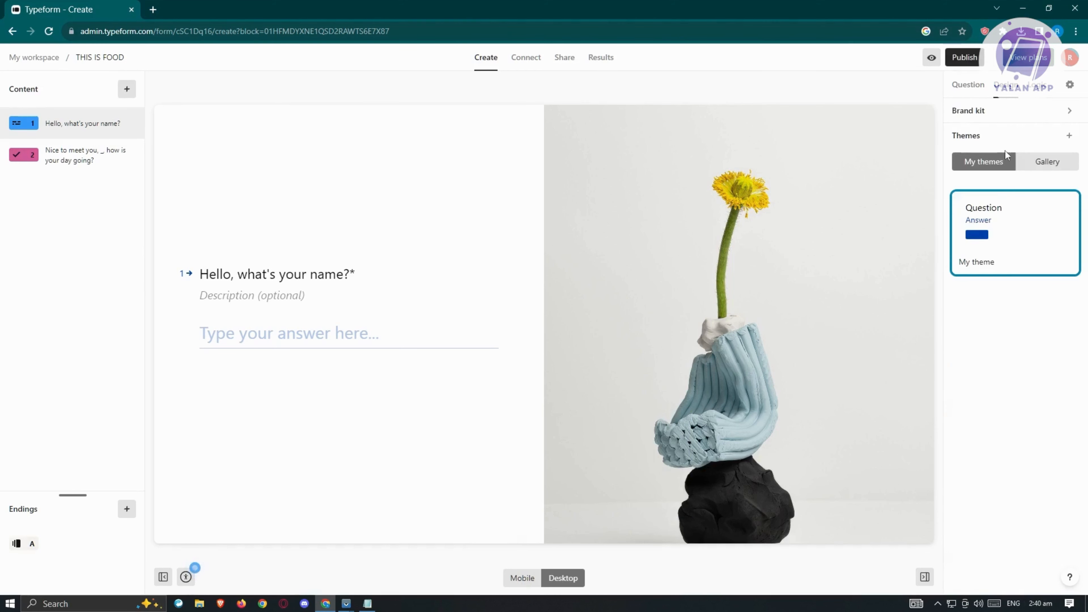
Take a look at the Brand kit feature and leave it without upgrading the plan
left_click(985, 118)
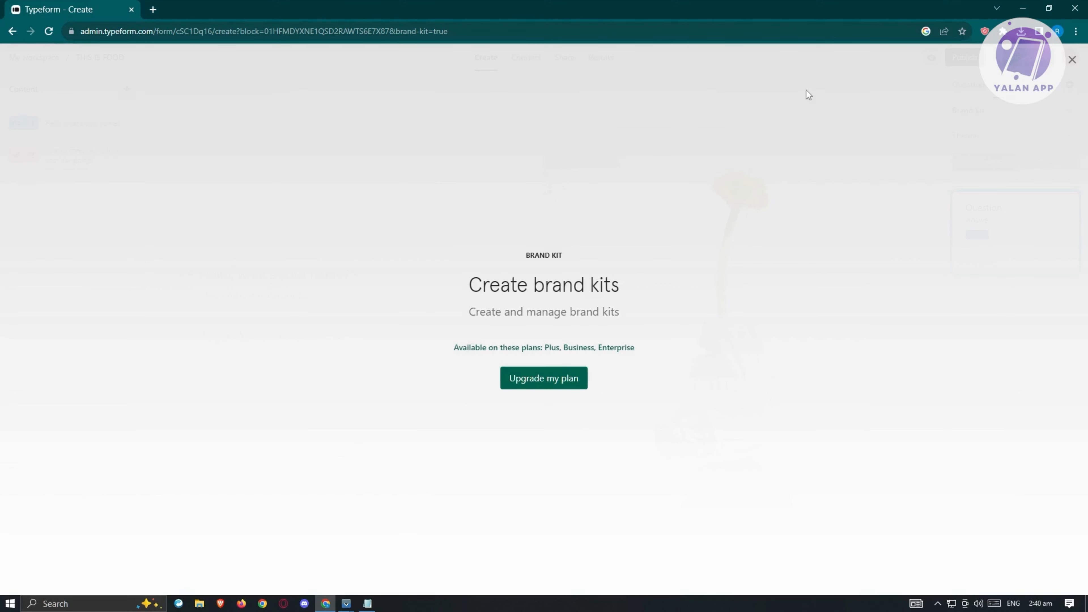
left_click(1071, 59)
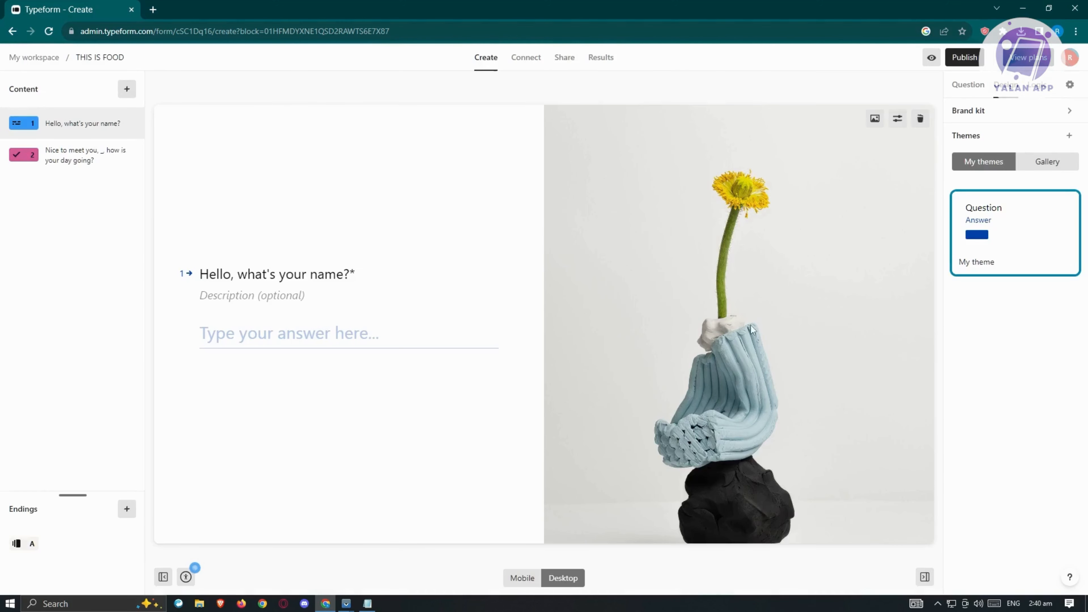
left_click(1036, 88)
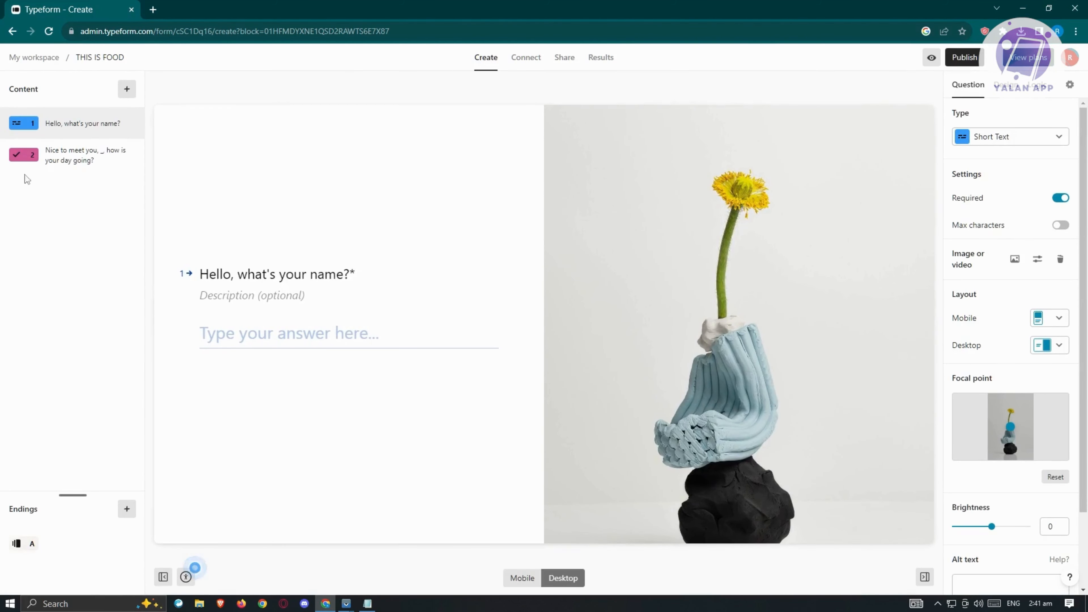
Change the question type of "Nice to meet you, how is your day going?" to Statement
left_click(71, 169)
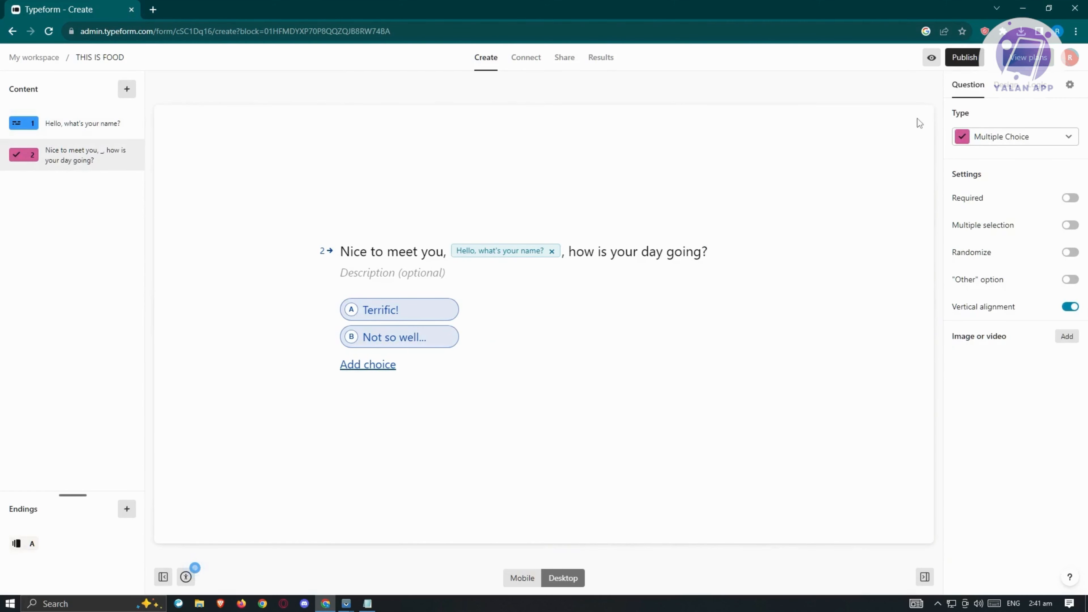
left_click(1061, 136)
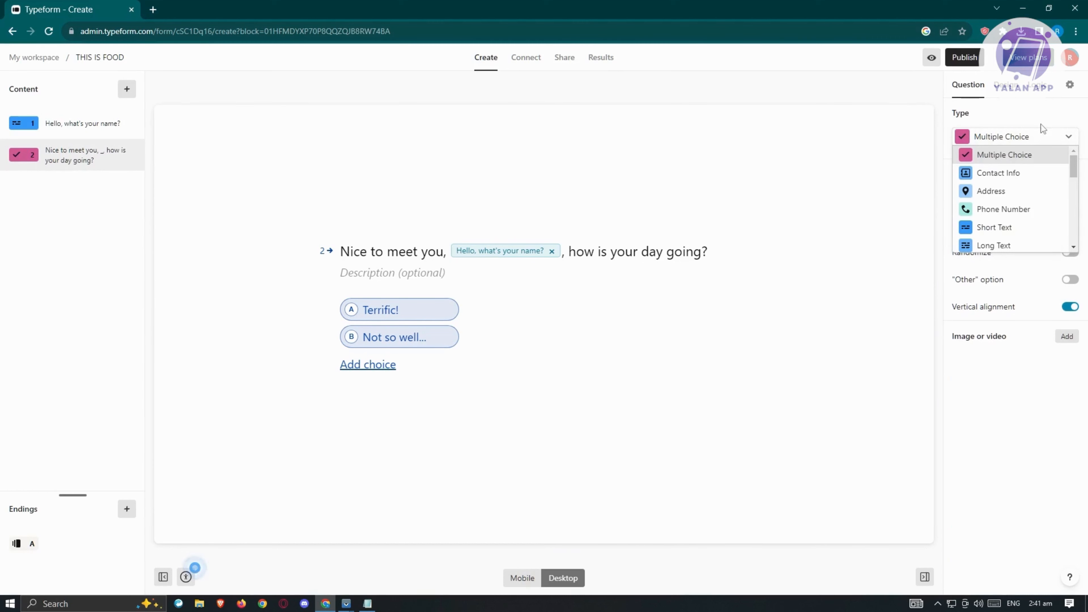
scroll(1058, 209, "down", 1)
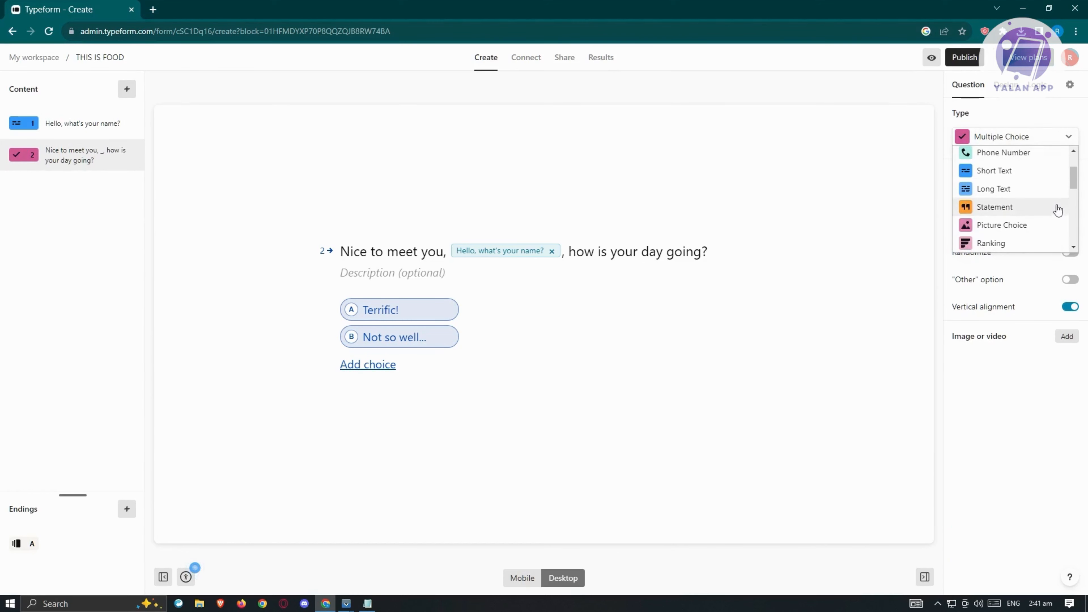
left_click(1015, 208)
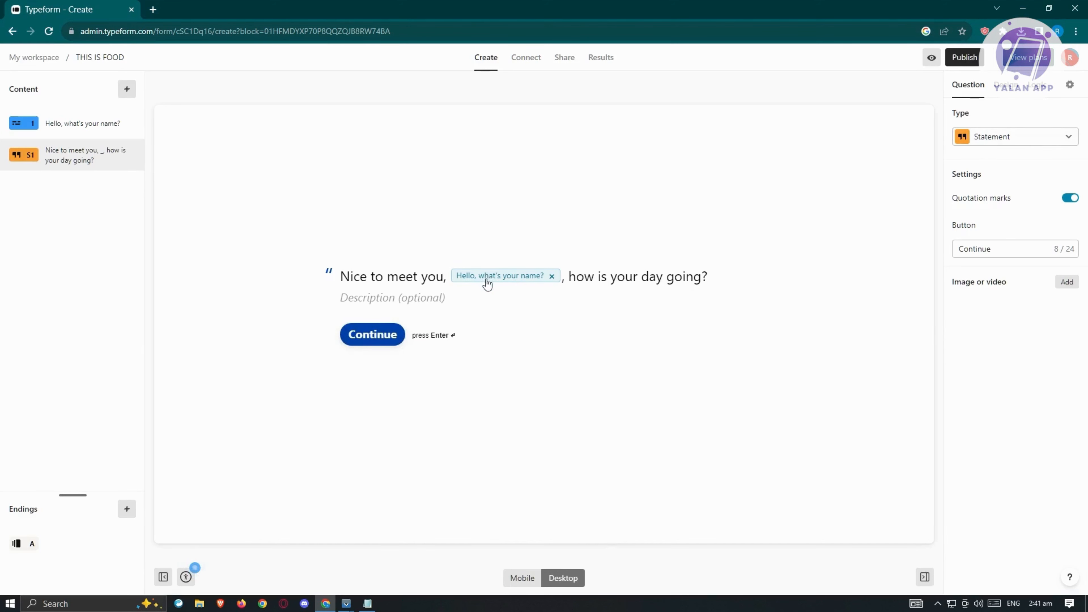
Remove the recalled name answer from the statement and insert it again with @ after "Nice to meet you,"
left_click(552, 276)
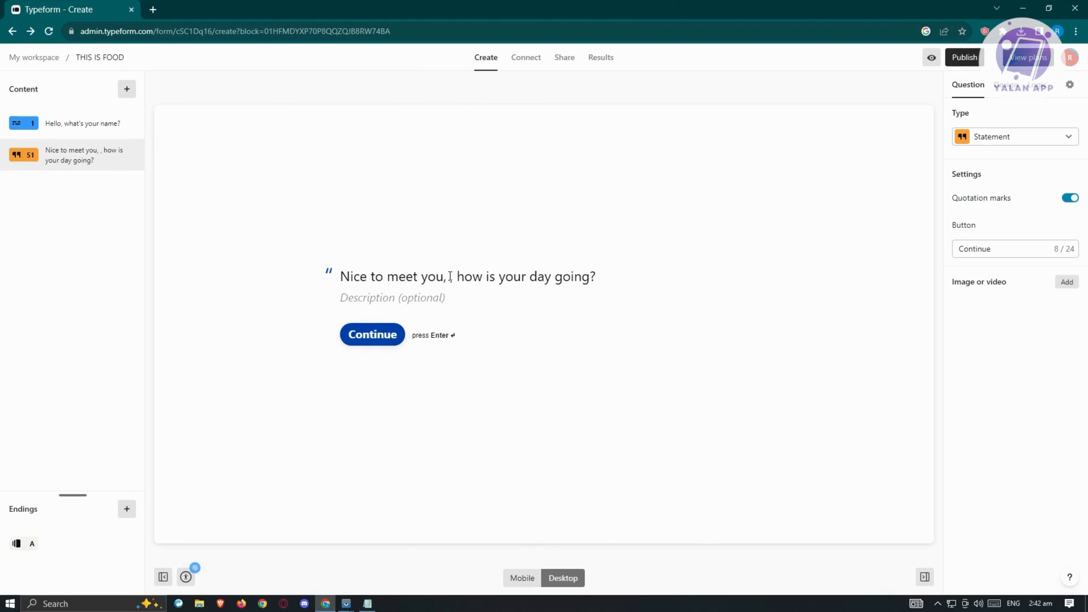
type("@")
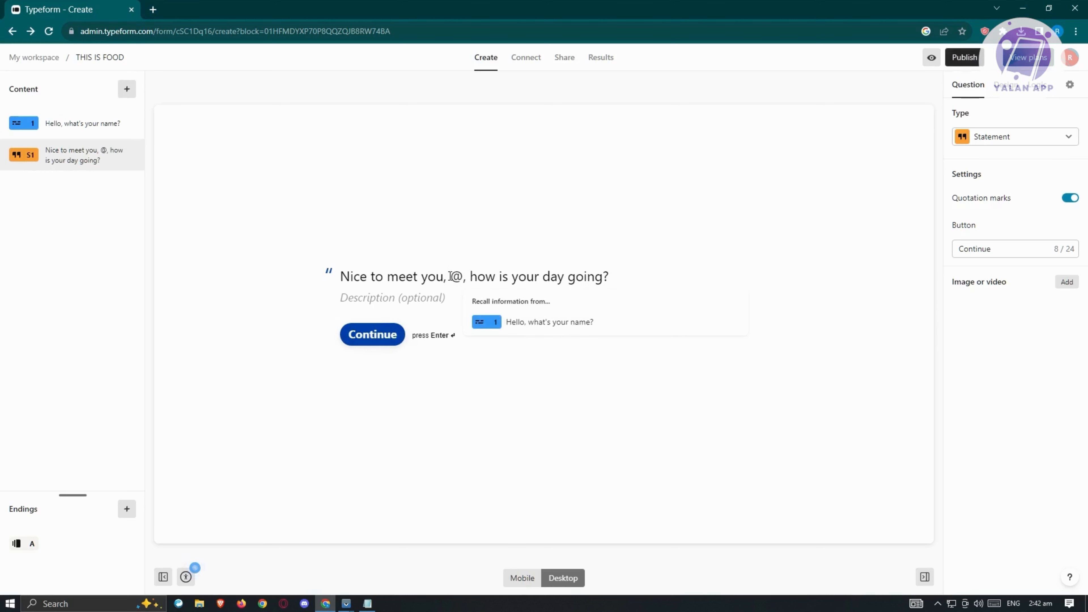
left_click(561, 330)
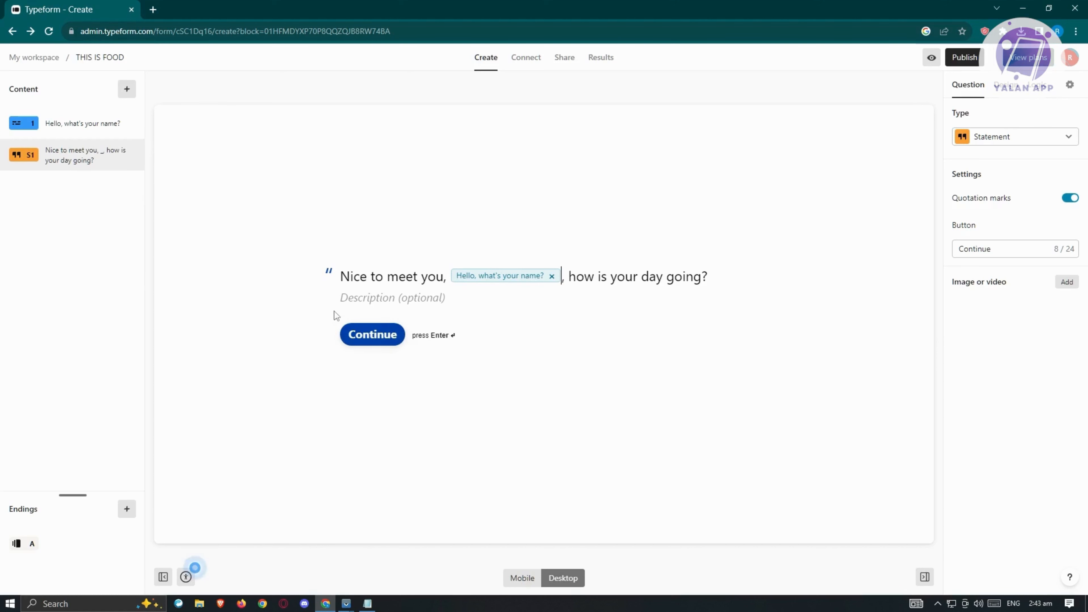
Try replacing the statement's "how is your day going?" with "NOW LEAVE THIS PAGE HERE", keeping a copy of the original wording
left_click(368, 299)
left_click_drag(708, 276, 564, 276)
key("ctrl+c")
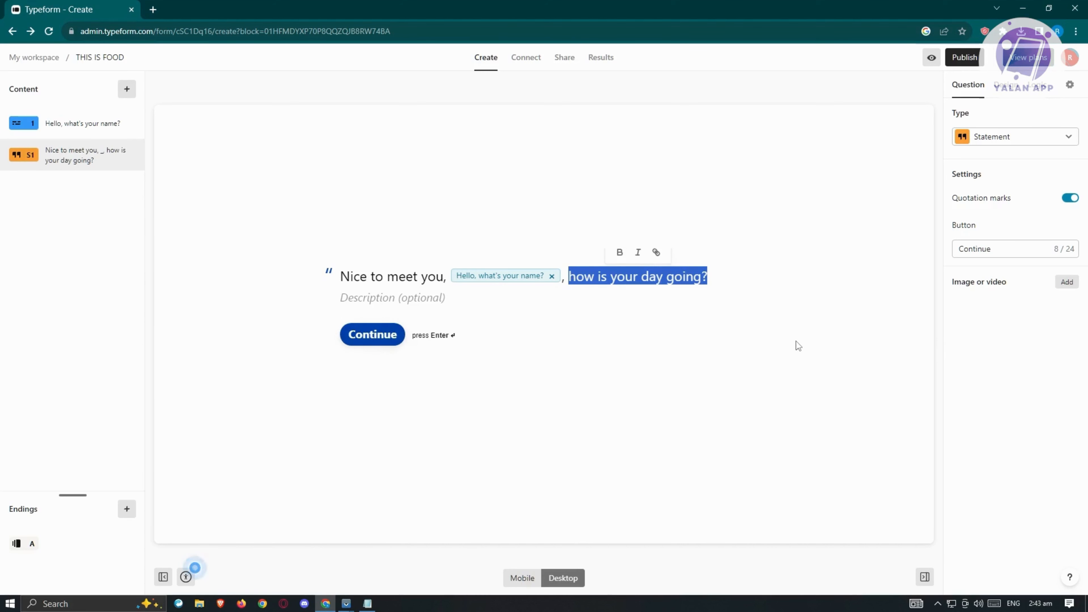
type("NOW LEAVE THIS PAGF")
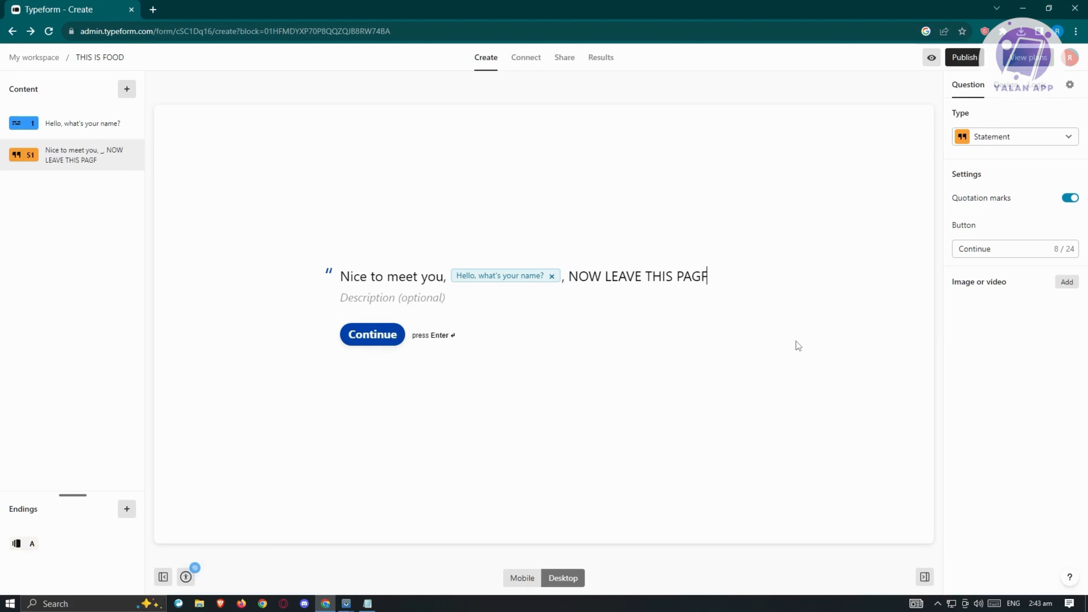
key("BackSpace")
type("E HERE")
Restore the statement's "how is your day going?" wording and its recall of the "Hello, what's your name?" answer
key("BackSpace")
key("BackSpace")
key("BackSpace")
key("BackSpace")
key("BackSpace")
key("BackSpace")
key("BackSpace")
key("BackSpace")
key("BackSpace")
key("BackSpace")
key("BackSpace")
key("BackSpace")
key("BackSpace")
key("BackSpace")
key("BackSpace")
key("BackSpace")
key("BackSpace")
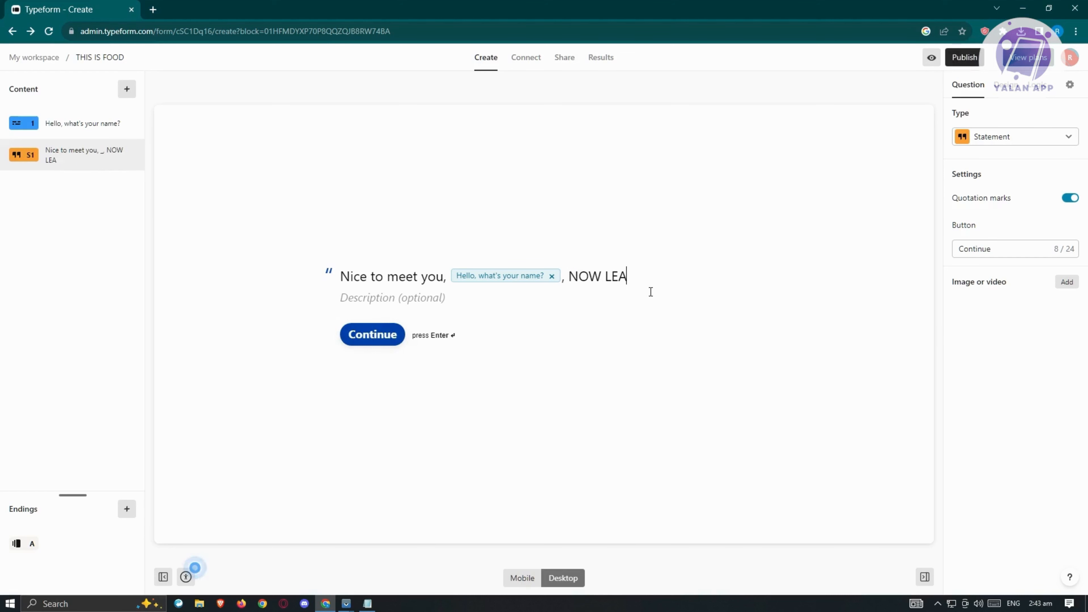
key("BackSpace")
key("BackSpace")
key("BackSpace")
key("BackSpace")
key("BackSpace")
key("BackSpace")
key("BackSpace")
key("ctrl+v")
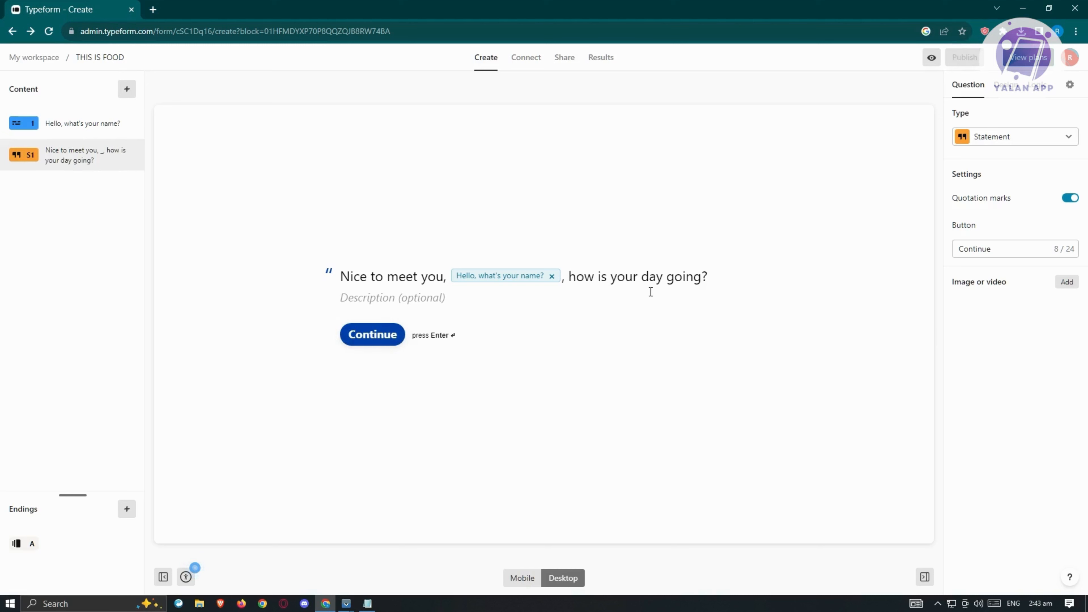
key("ctrl+z")
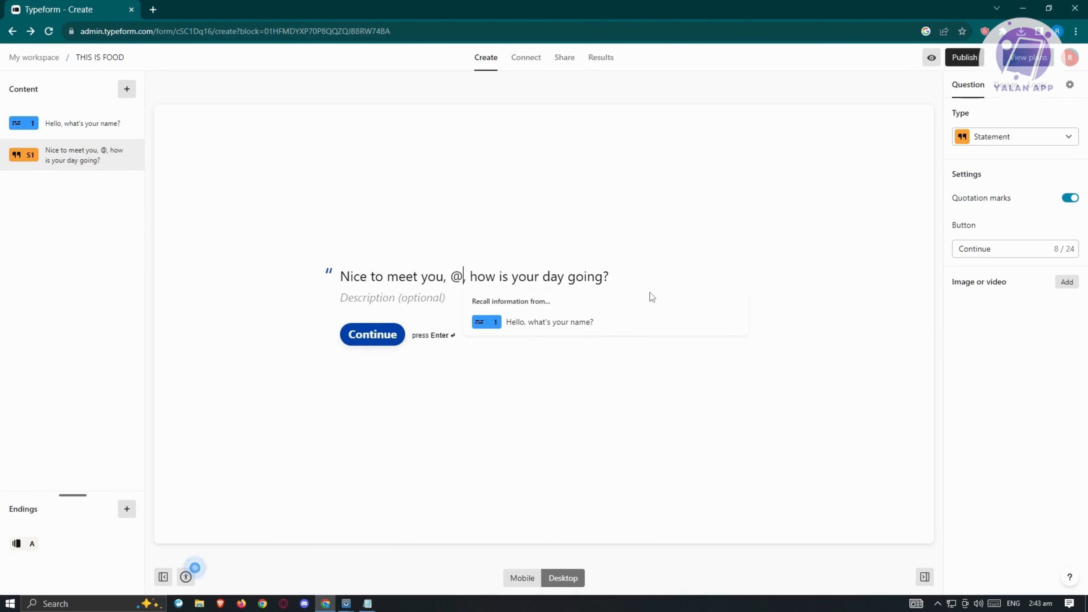
left_click(581, 326)
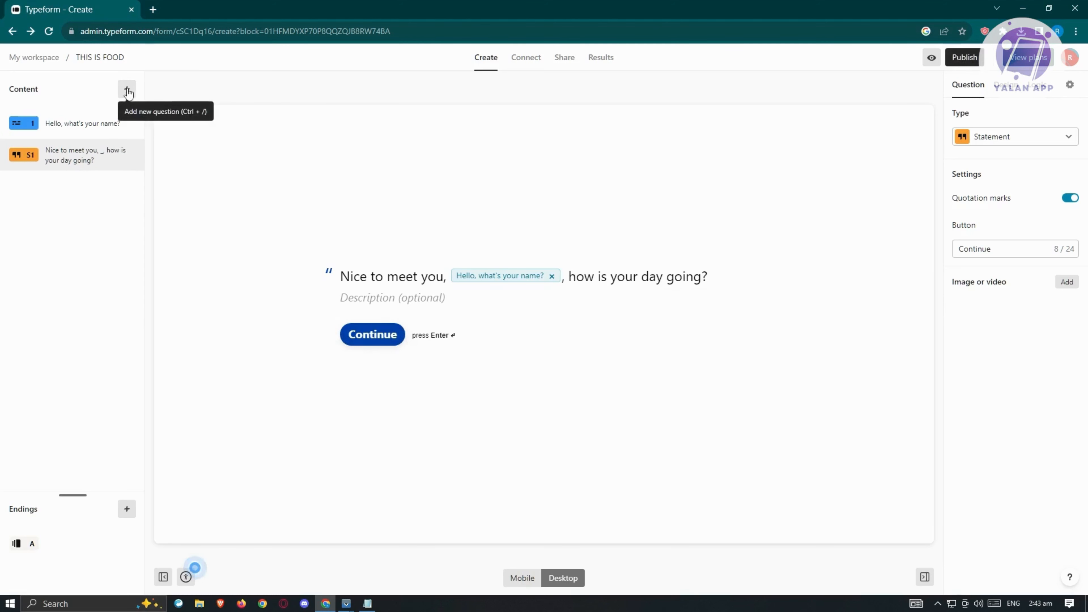
Add an Email question to the form with the text "PLEASE ENTER YOUR EMAIL."
left_click(128, 91)
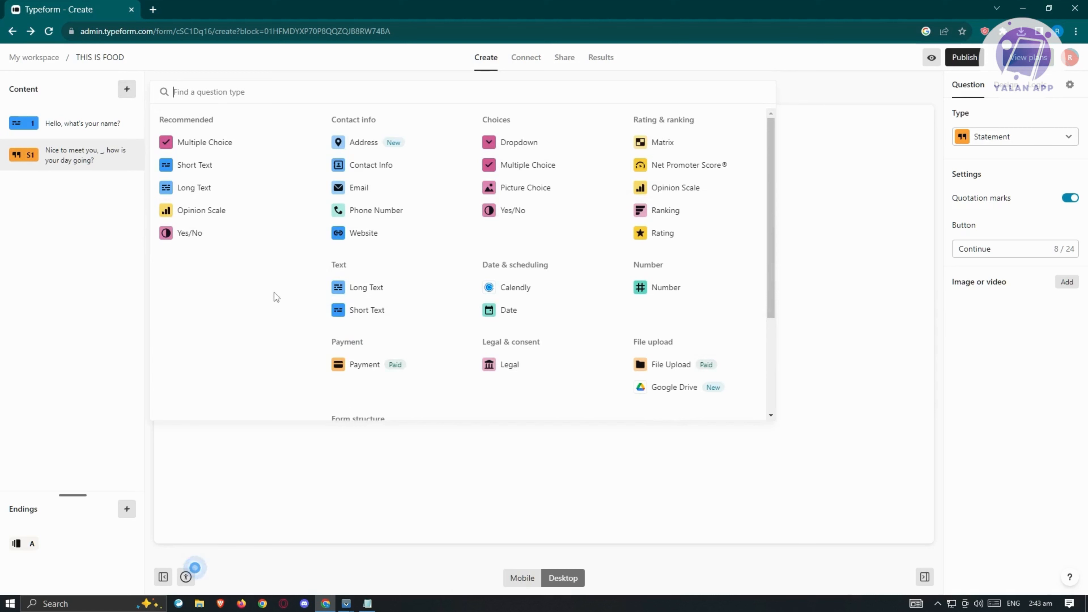
left_click(403, 188)
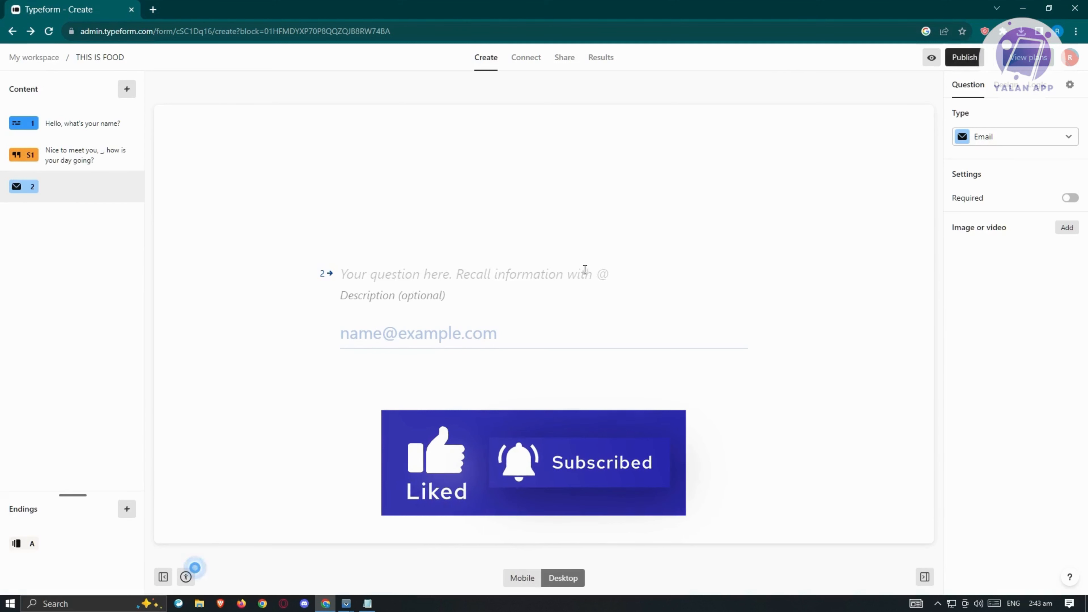
left_click(494, 273)
type("P")
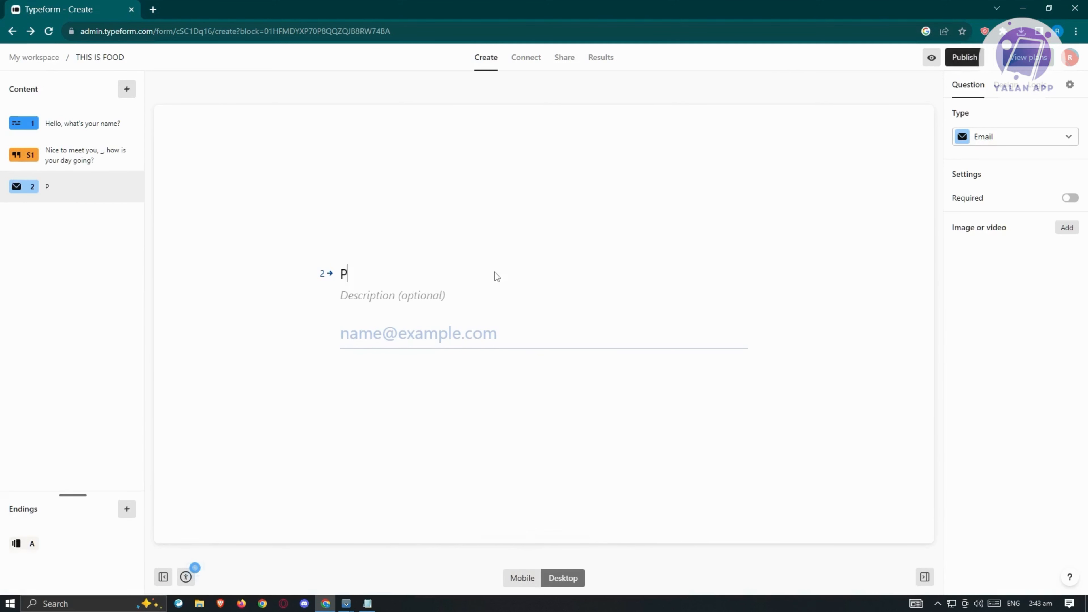
type("LEASE ENTER YO")
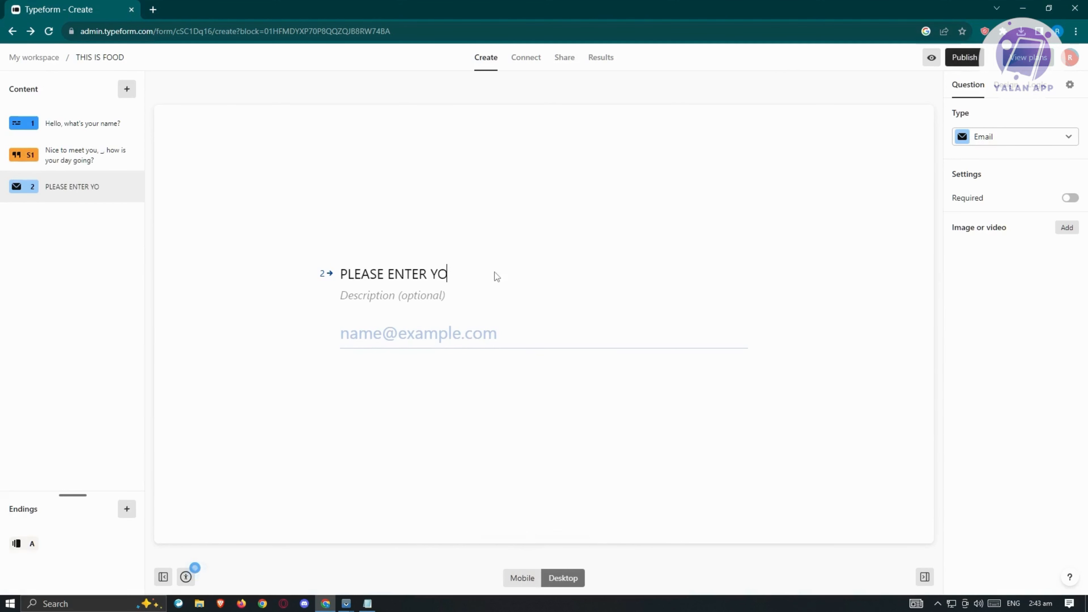
type("UR MEIAL")
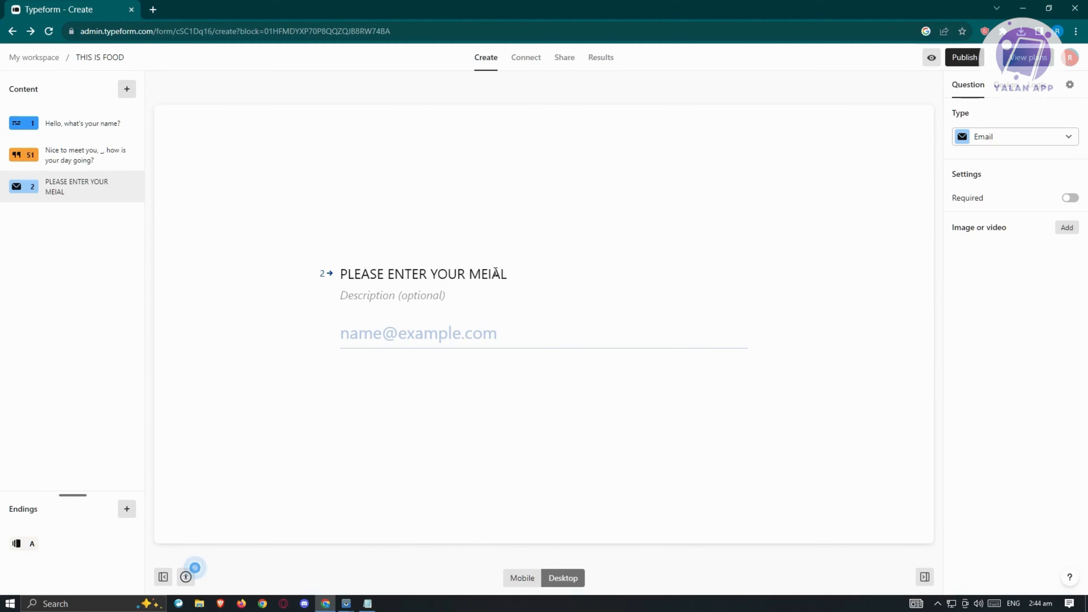
key("BackSpace")
key("BackSpace")
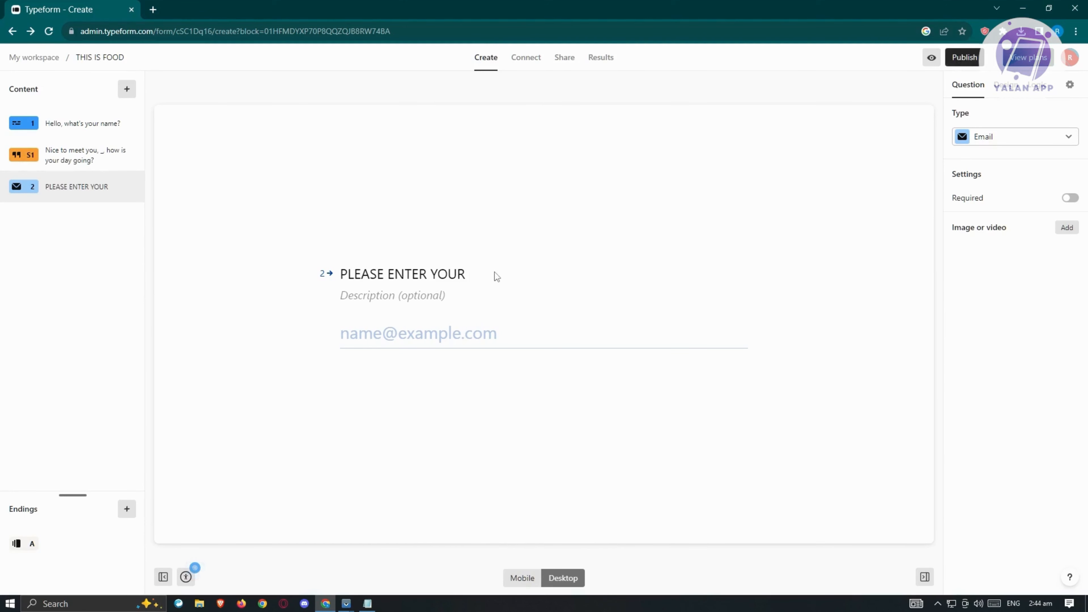
type("EMAIL")
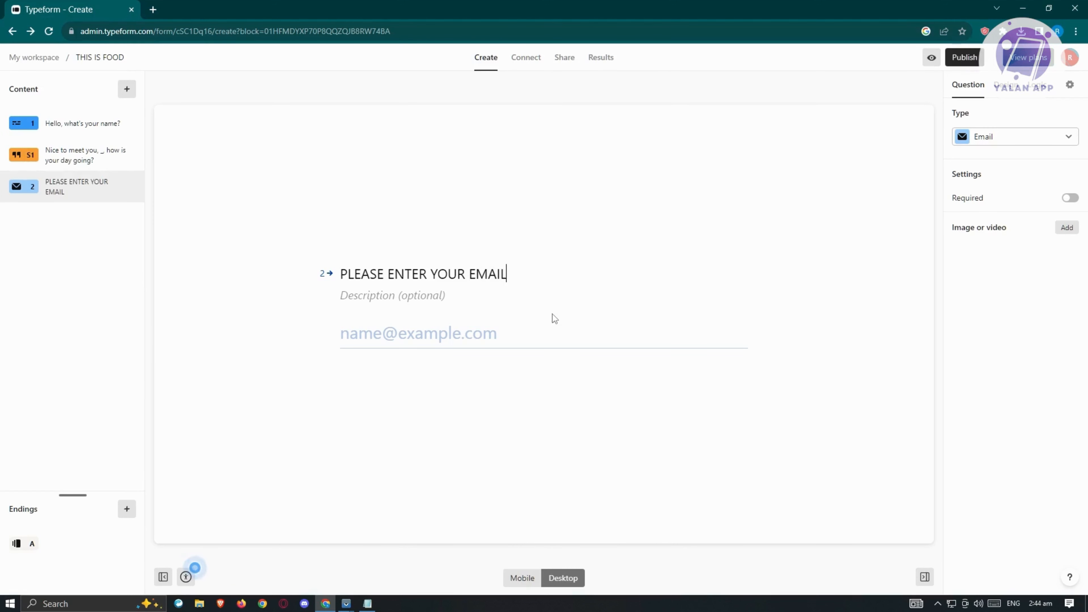
type(".")
Browse the theme gallery and try the Plain Blue theme and the Default Theme on the form
left_click(1008, 84)
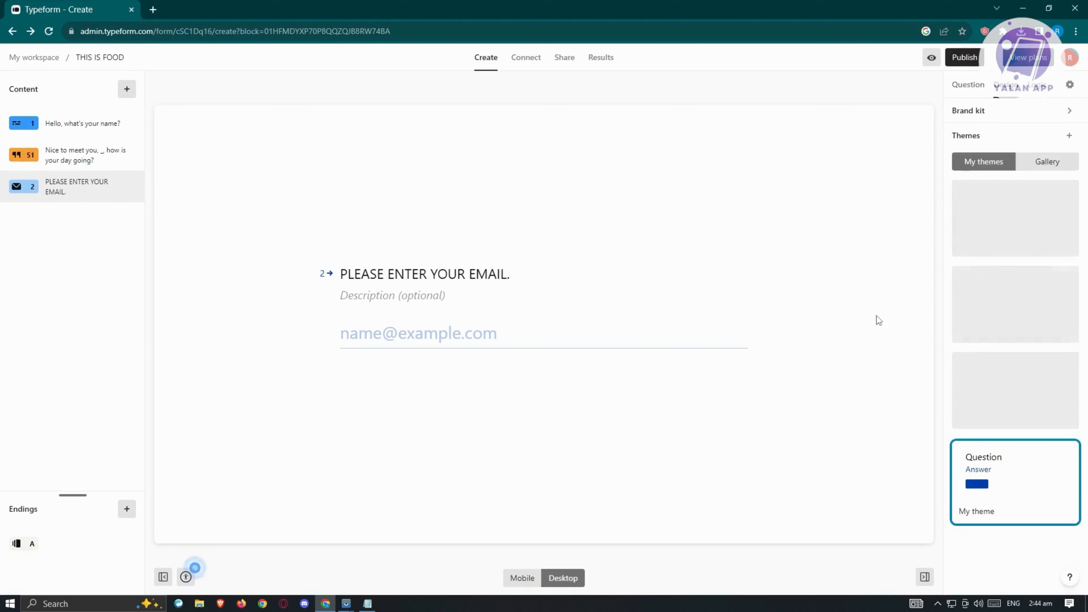
left_click(1048, 162)
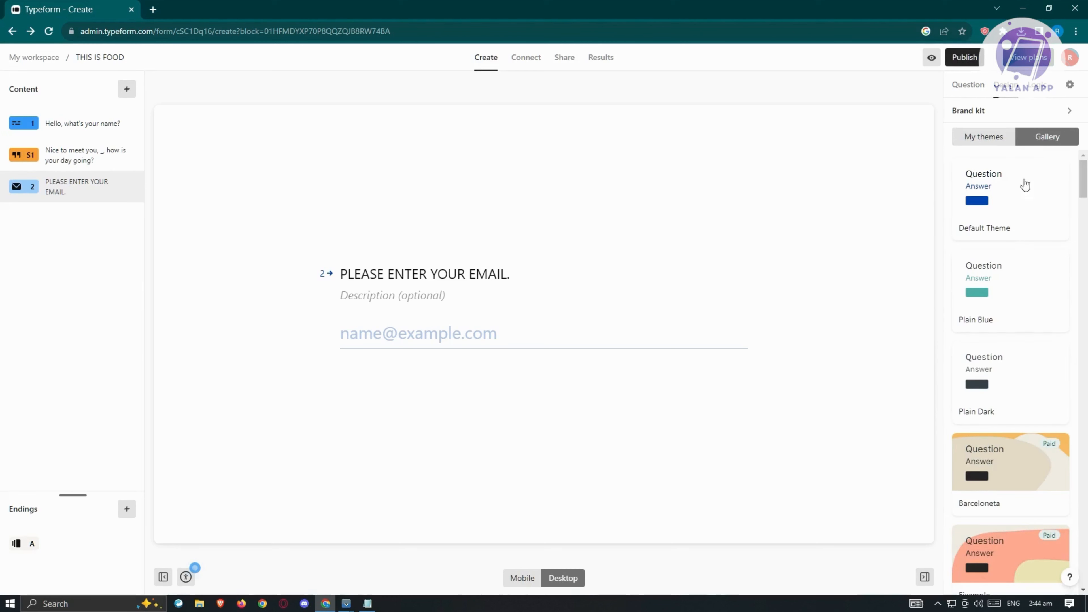
scroll(1018, 331, "down", 5)
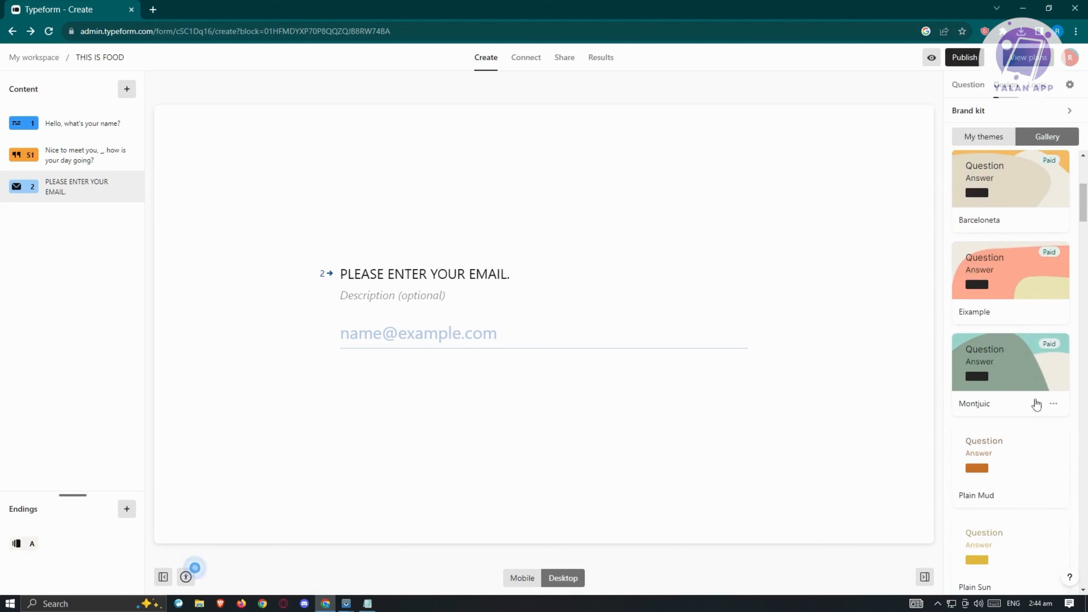
scroll(1034, 433, "down", 2)
scroll(1035, 435, "up", 5)
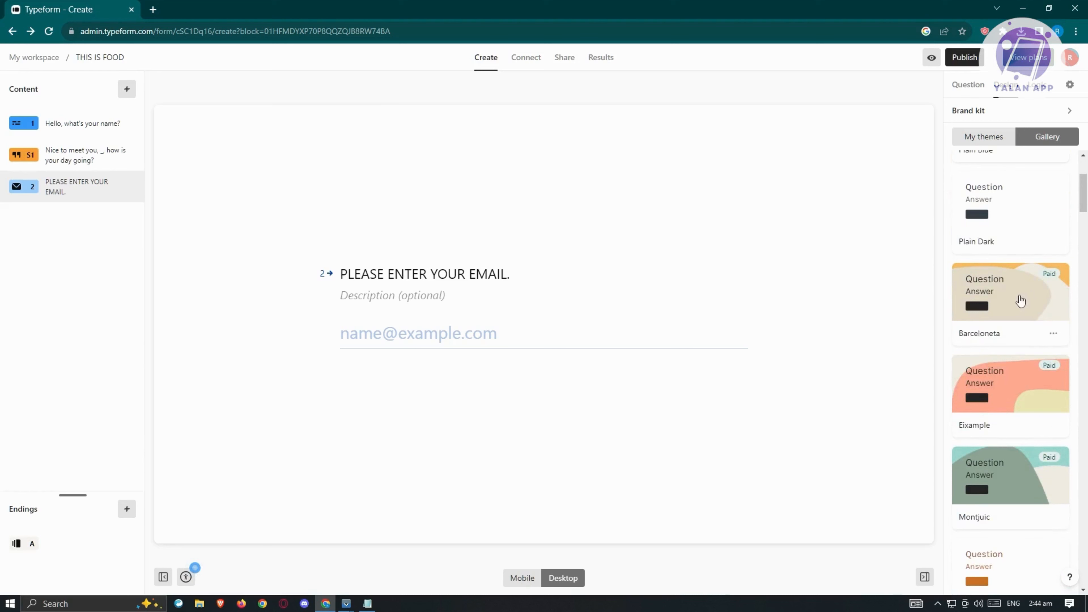
scroll(1019, 317, "up", 3)
left_click(994, 281)
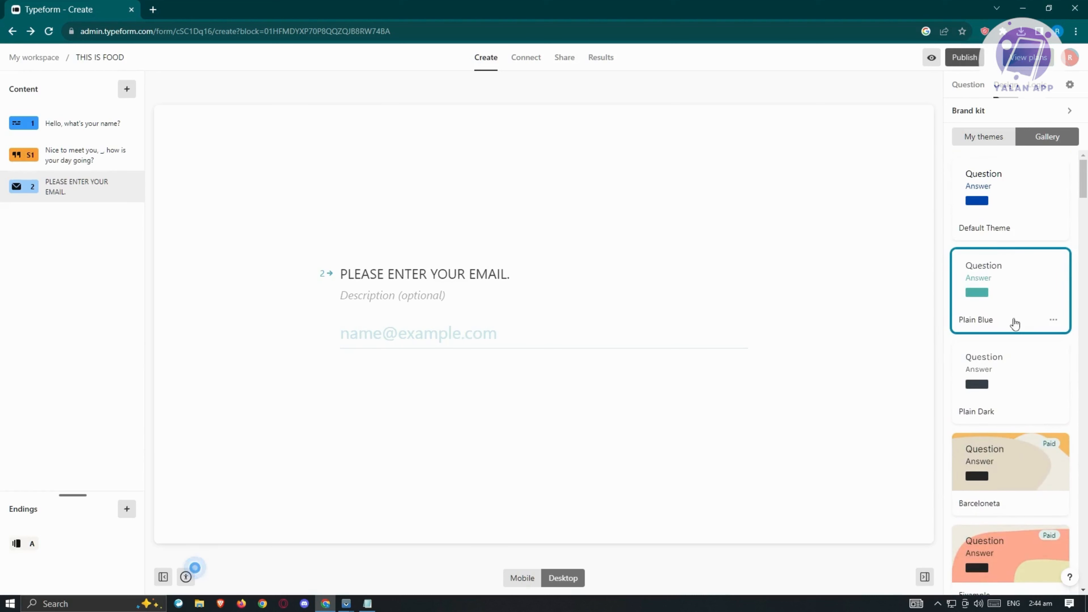
left_click(998, 208)
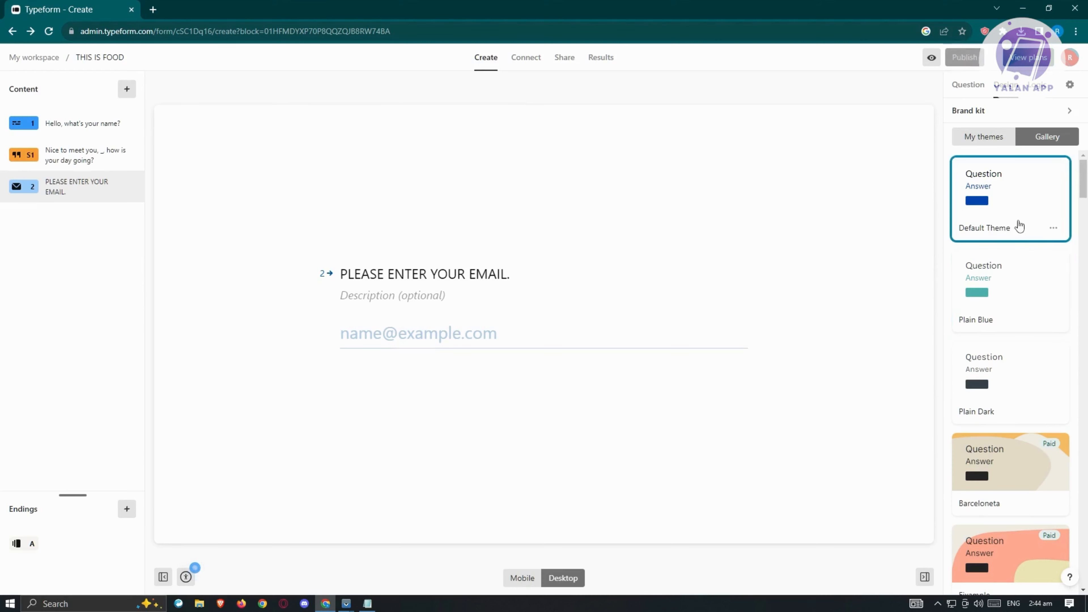
Try the Paper Invite theme from the gallery and check how the statement looks with it
scroll(1020, 228, "down", 12)
scroll(1020, 227, "down", 8)
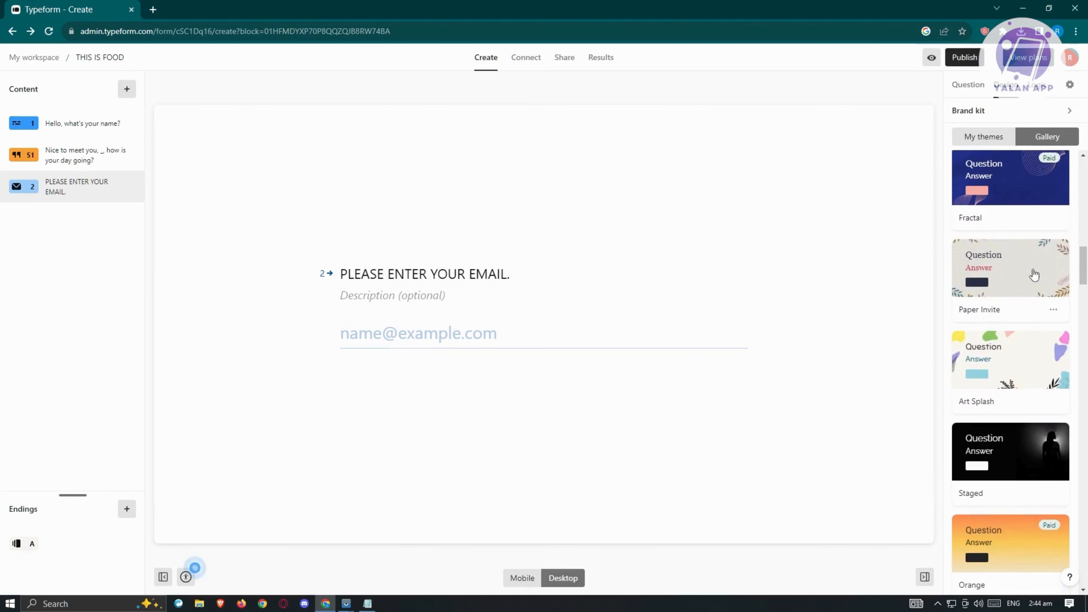
left_click(1034, 274)
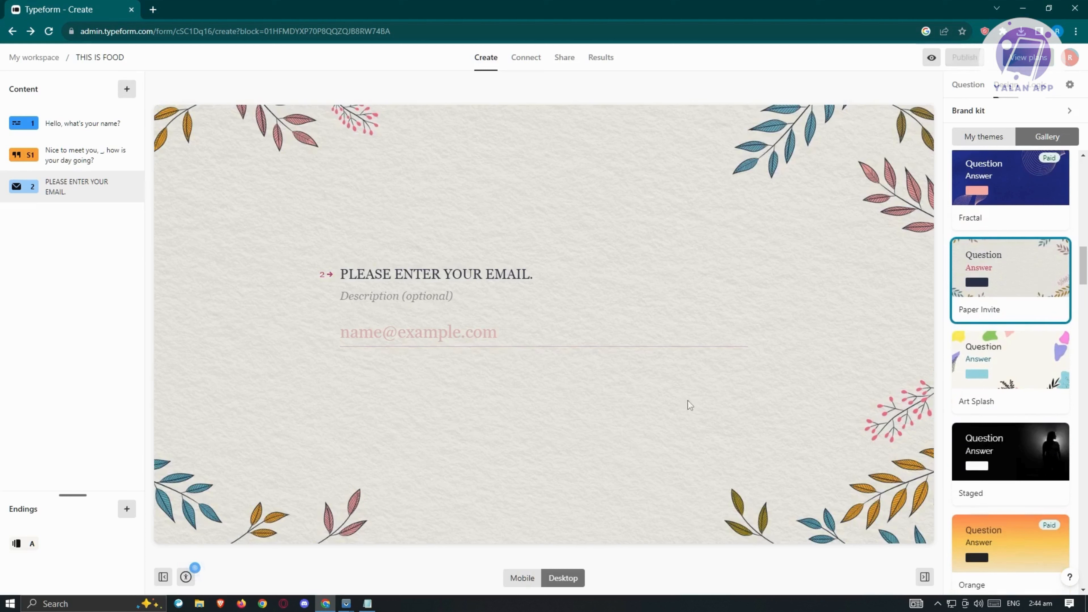
left_click(82, 155)
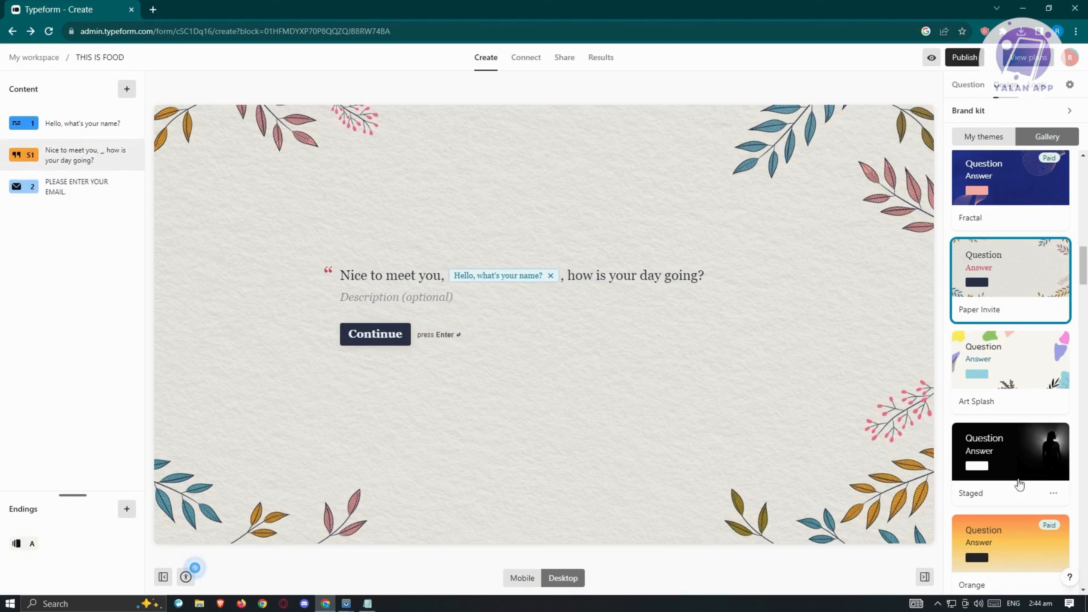
Apply the Staged gallery theme to the form and check it on the name question, the statement and the email question
left_click(1038, 450)
left_click(106, 189)
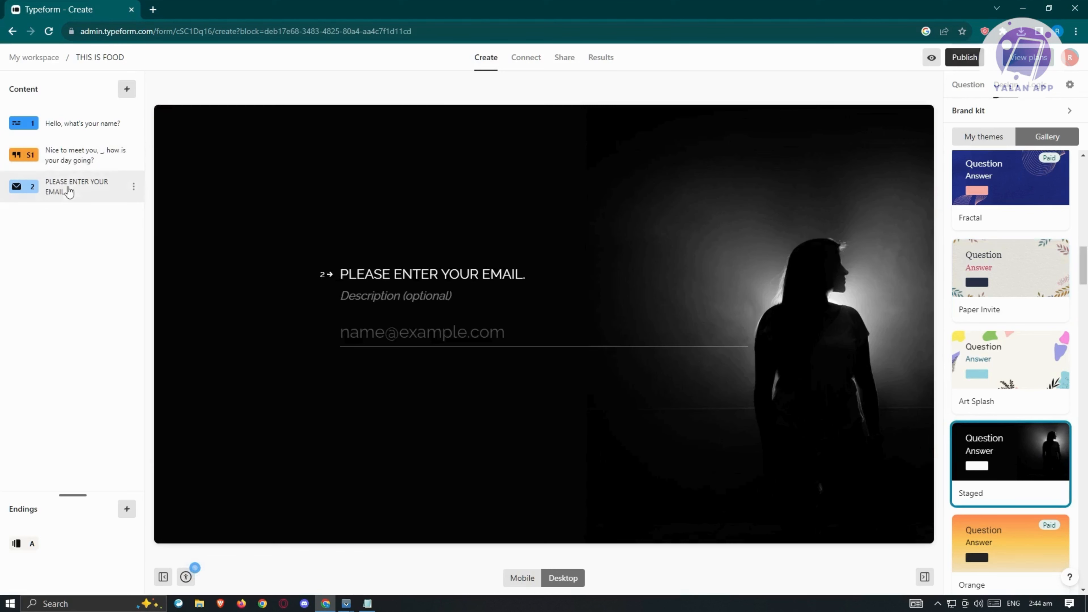
left_click(73, 161)
left_click(79, 133)
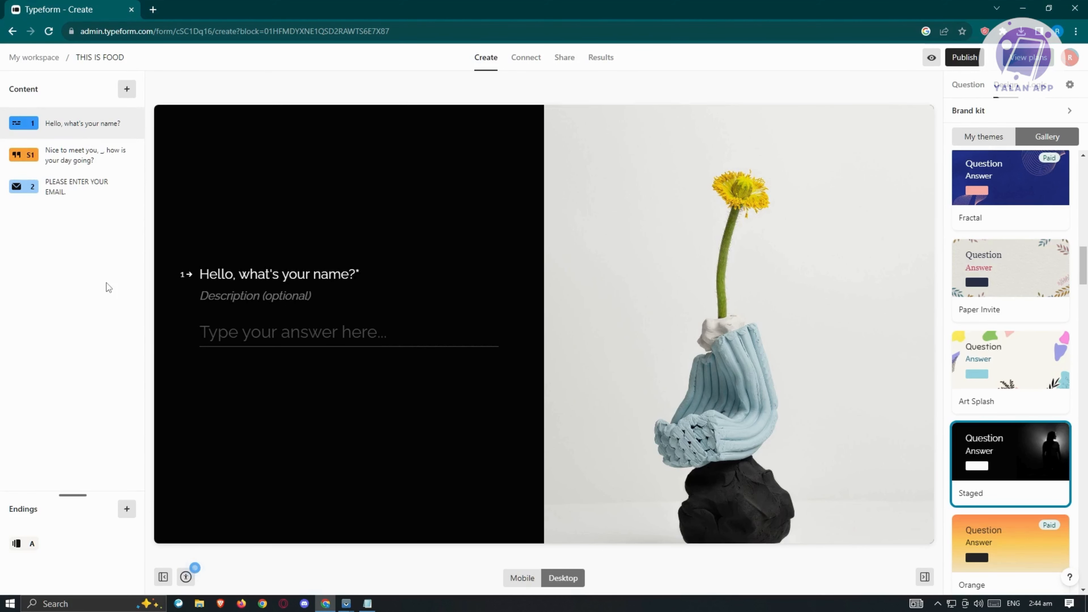
left_click(80, 157)
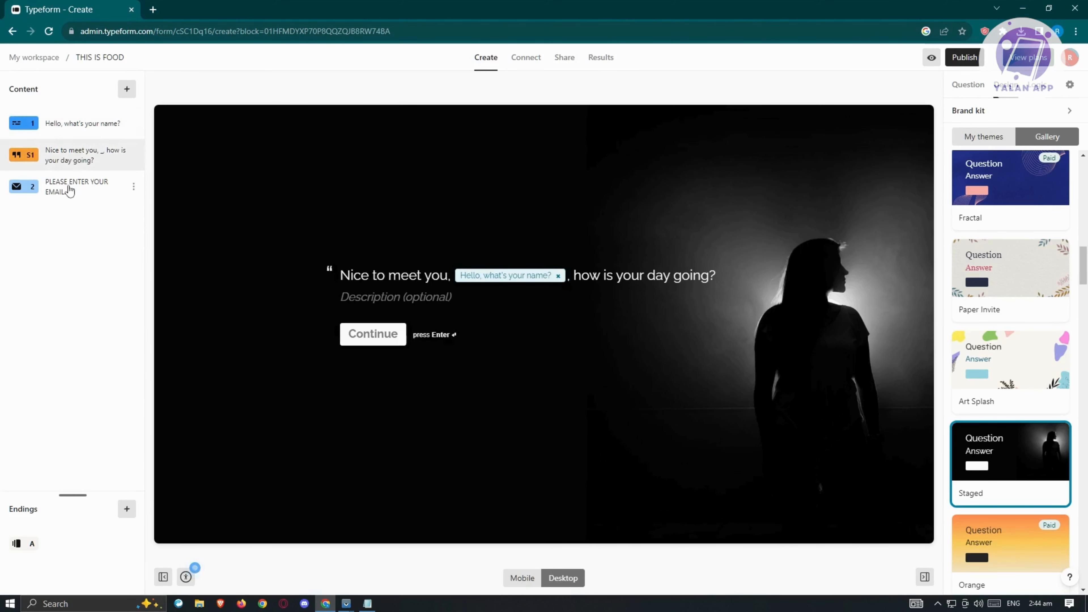
left_click(78, 192)
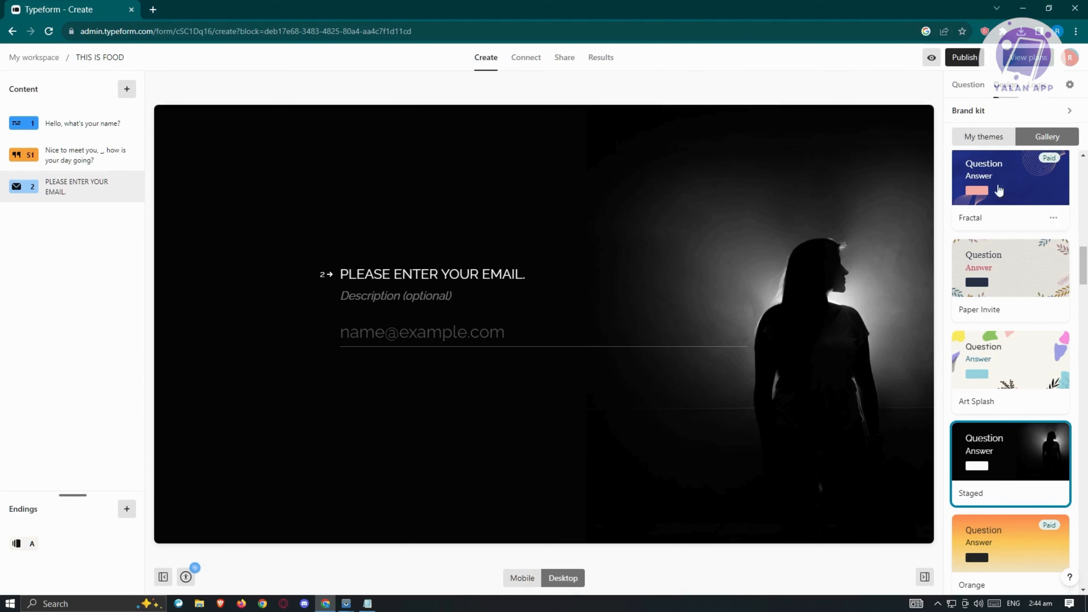
Publish the form and try advancing past the unanswered name question in the live preview before returning to the editor
left_click(971, 64)
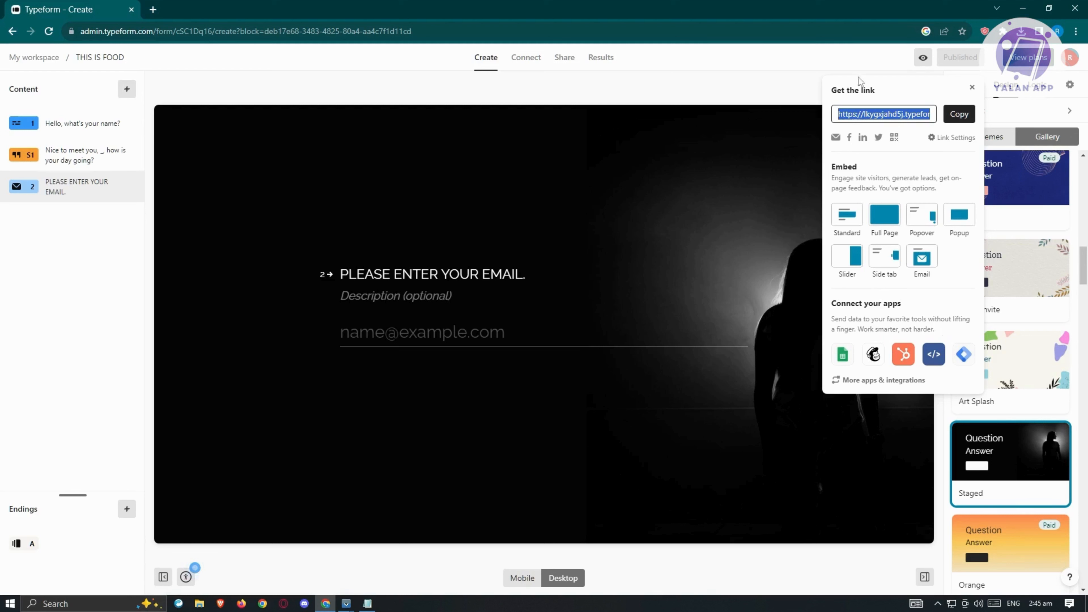
left_click(730, 97)
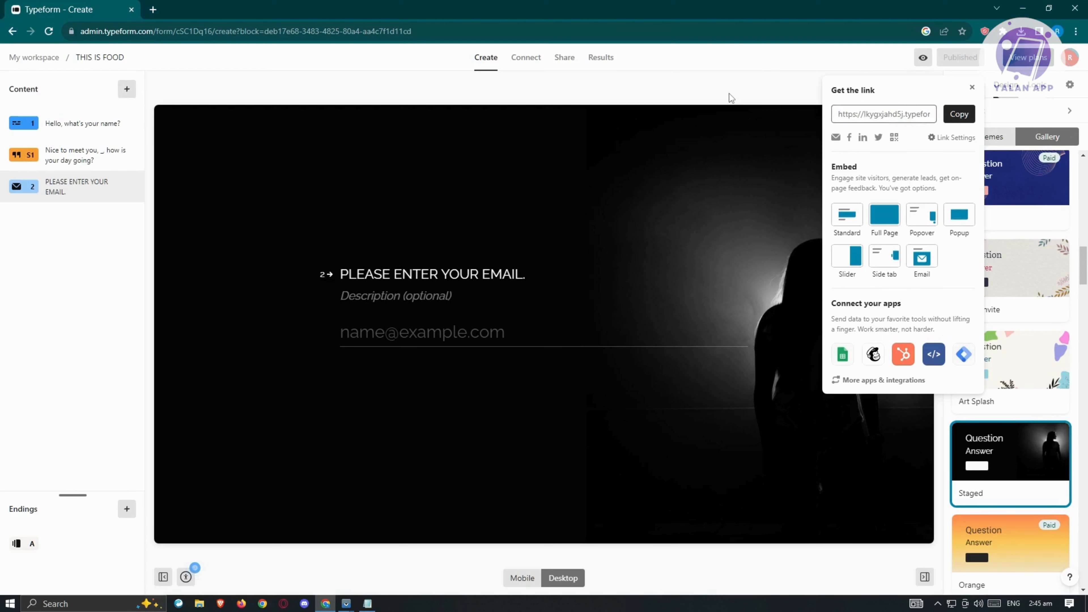
left_click(924, 60)
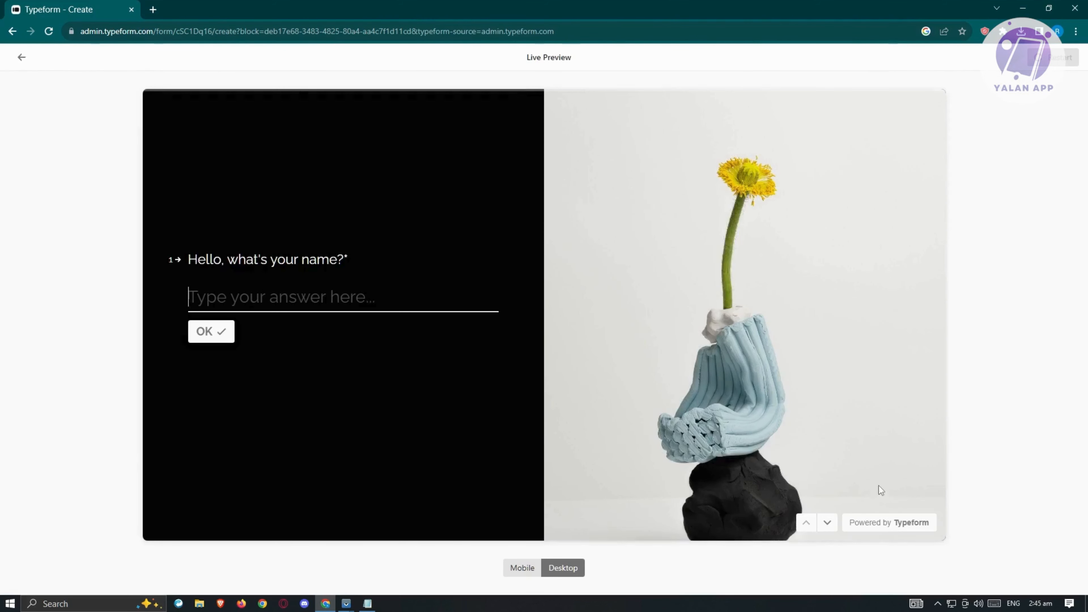
left_click(827, 524)
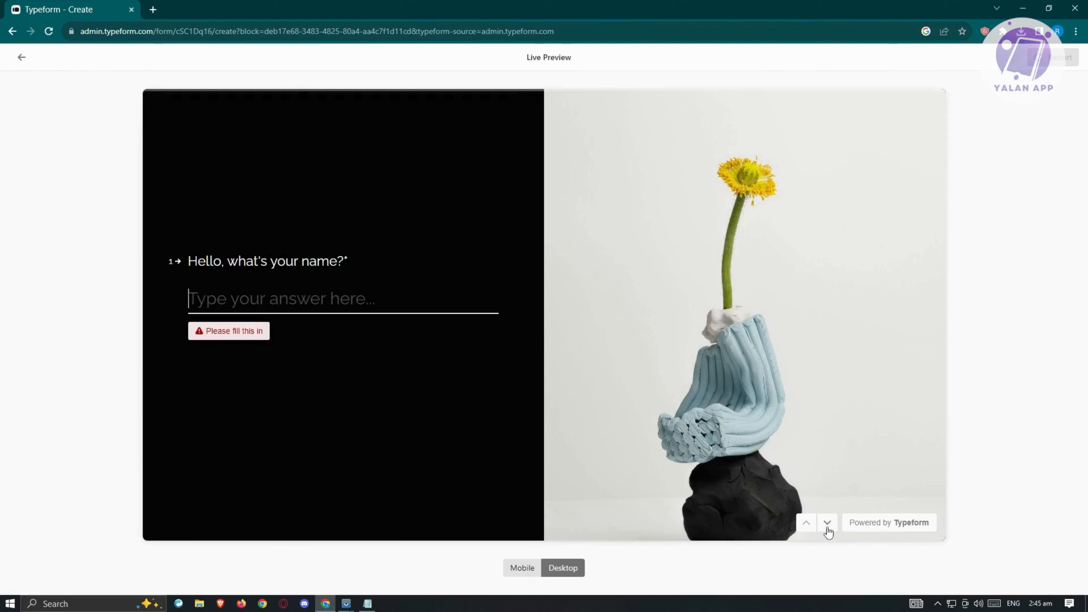
left_click(23, 58)
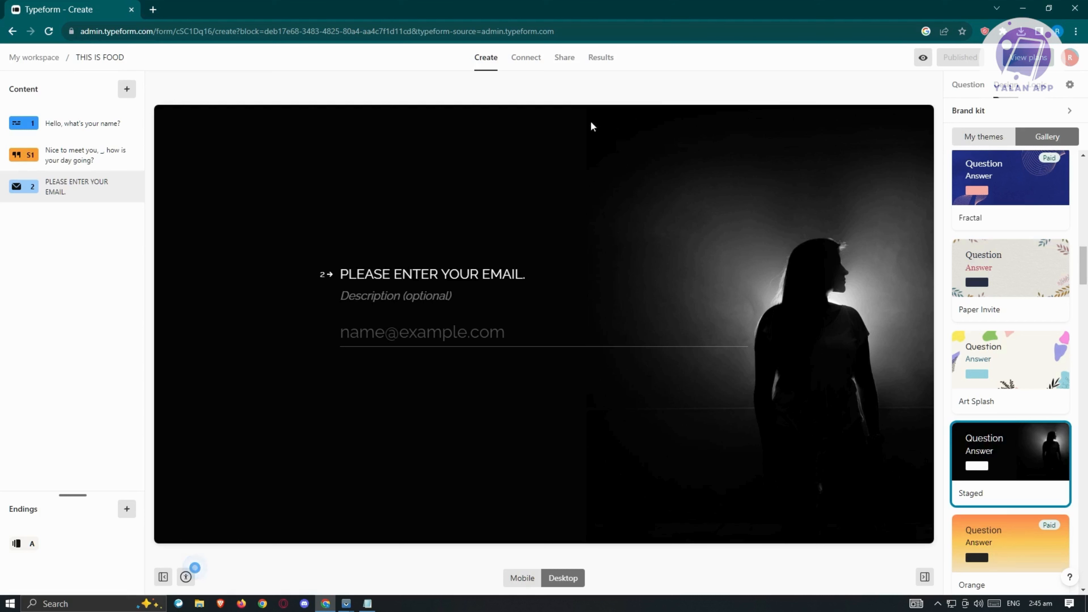
Examine the form's sharing options and its results, covering the insights, summary and responses
left_click(561, 60)
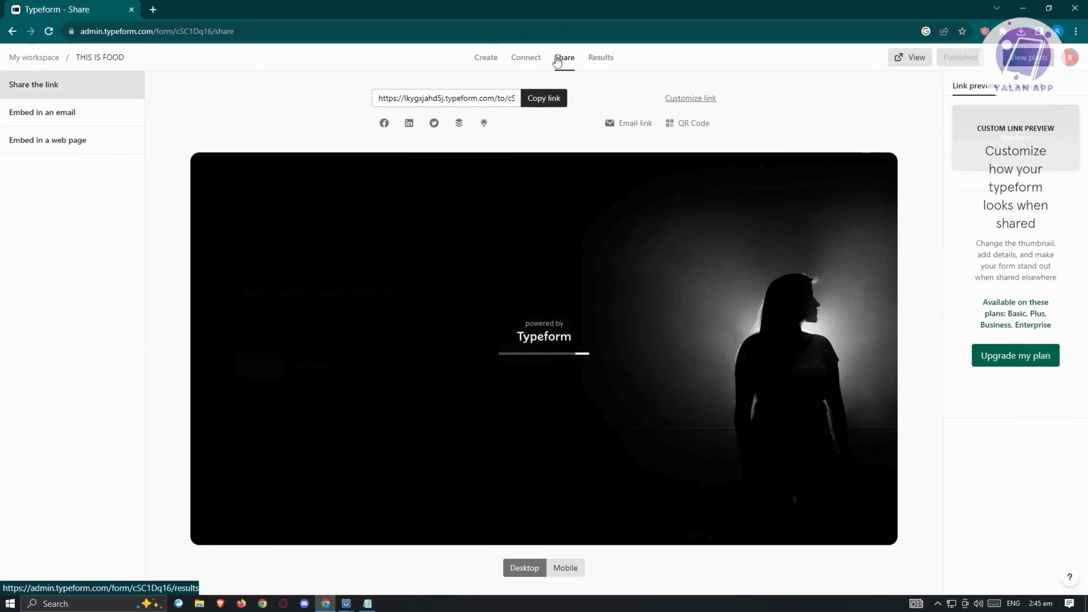
left_click(602, 61)
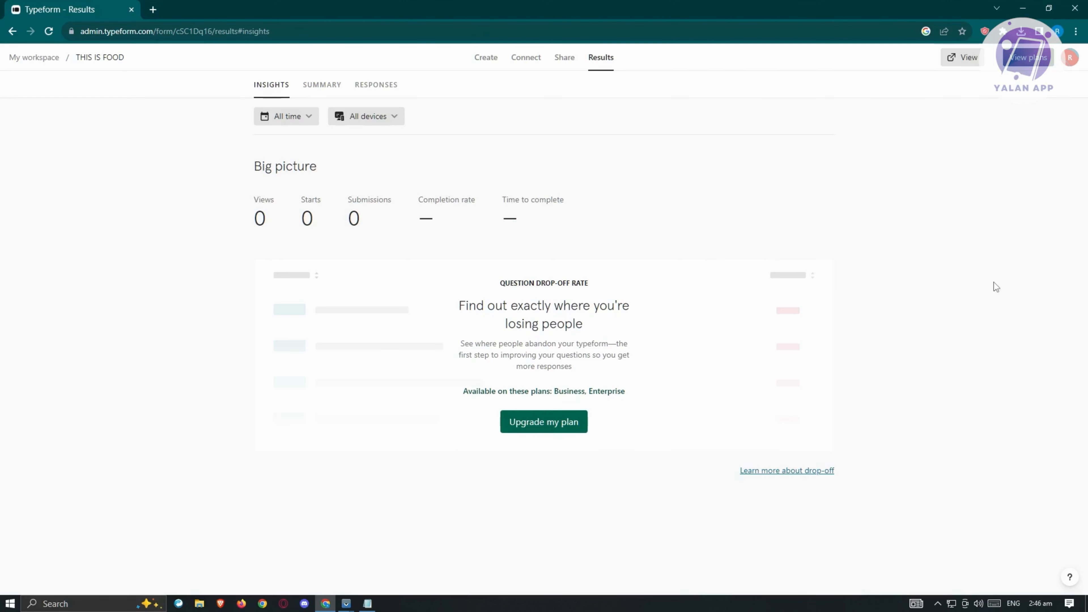
left_click(318, 91)
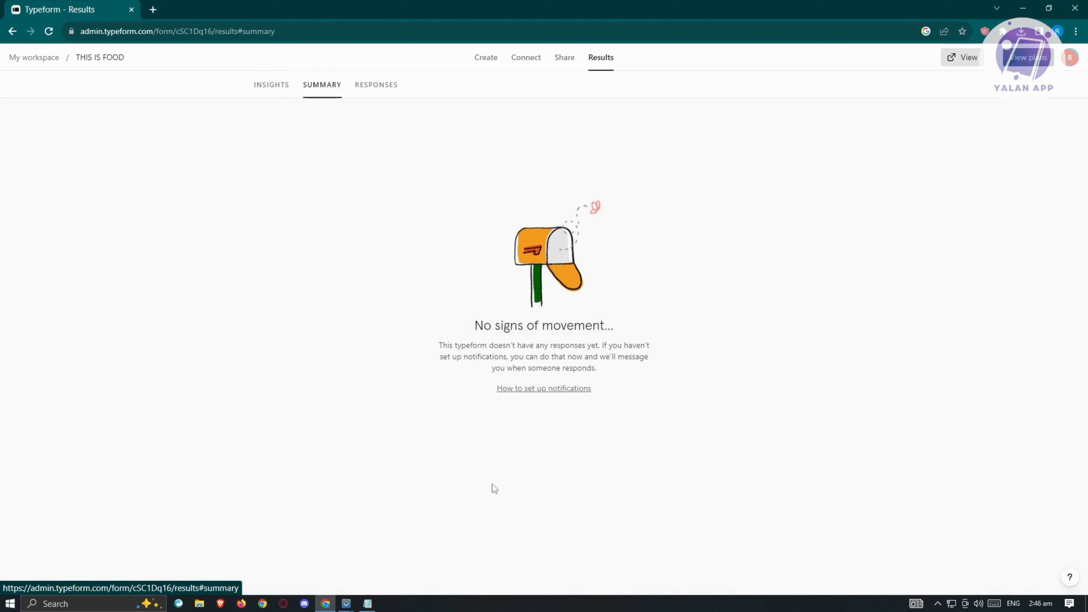
left_click(374, 92)
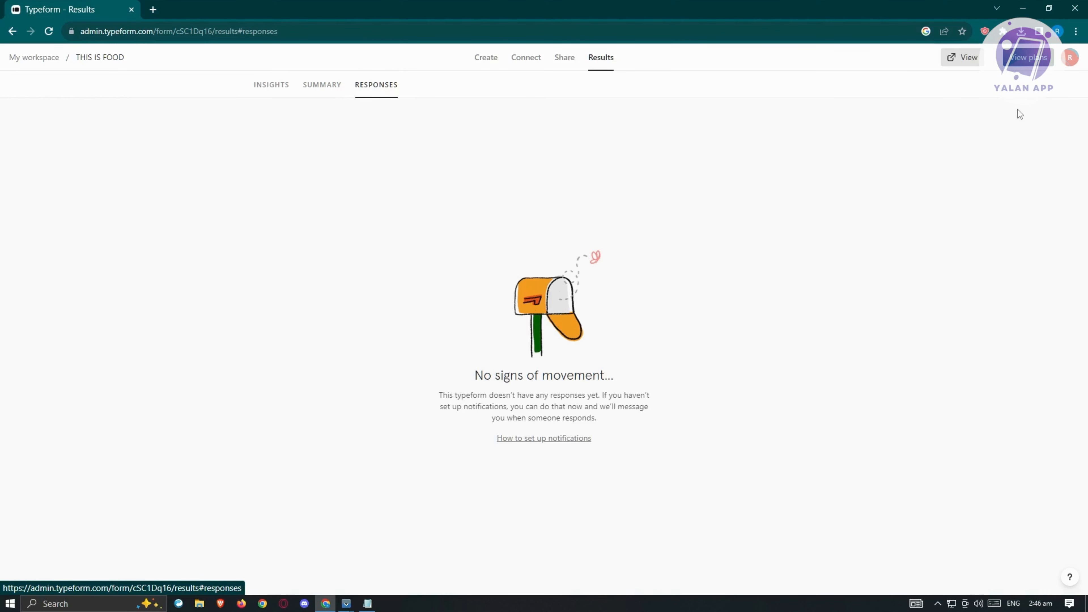
View the available subscription plans and compare their prices, usage limits and features
left_click(1027, 57)
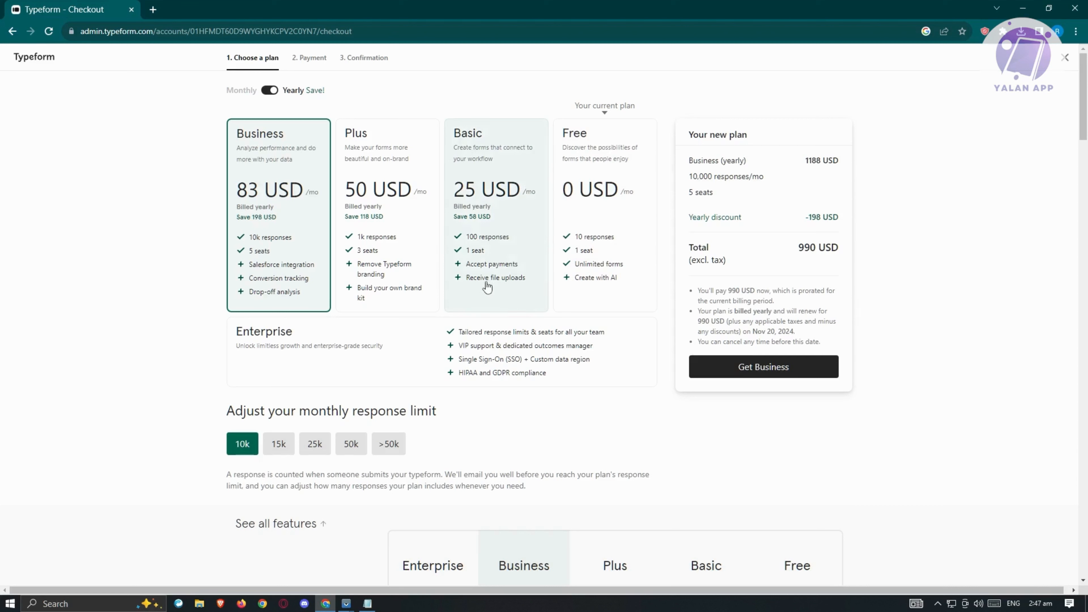
scroll(488, 286, "down", 5)
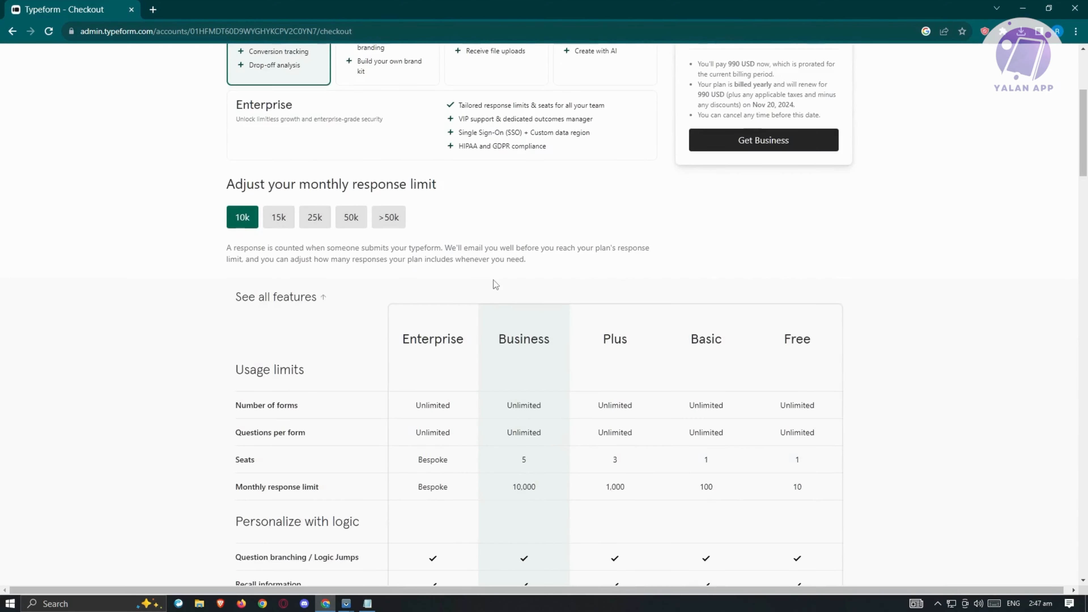